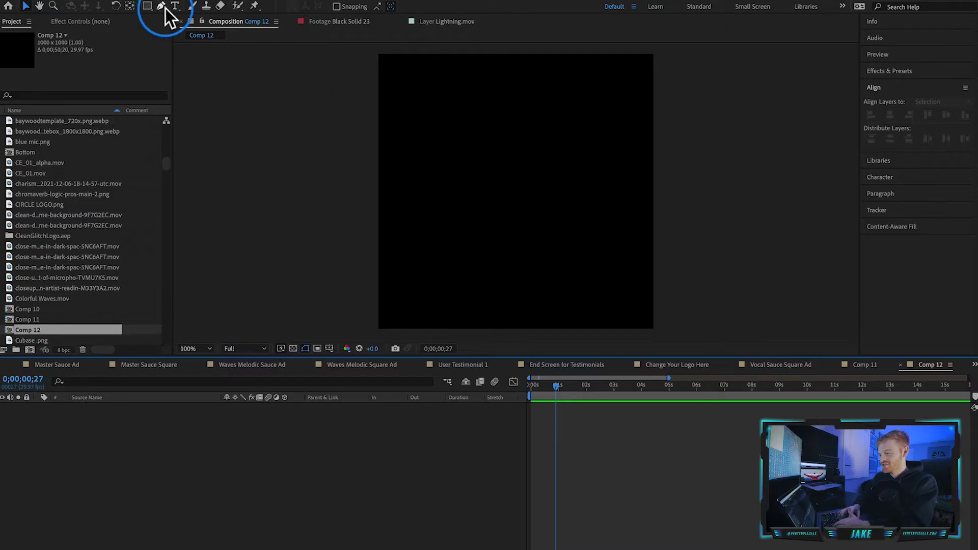
Step: Start a new 'VENTER VISUALS' text layer in Comp 12 with the Horizontal Type tool
left_click(177, 7)
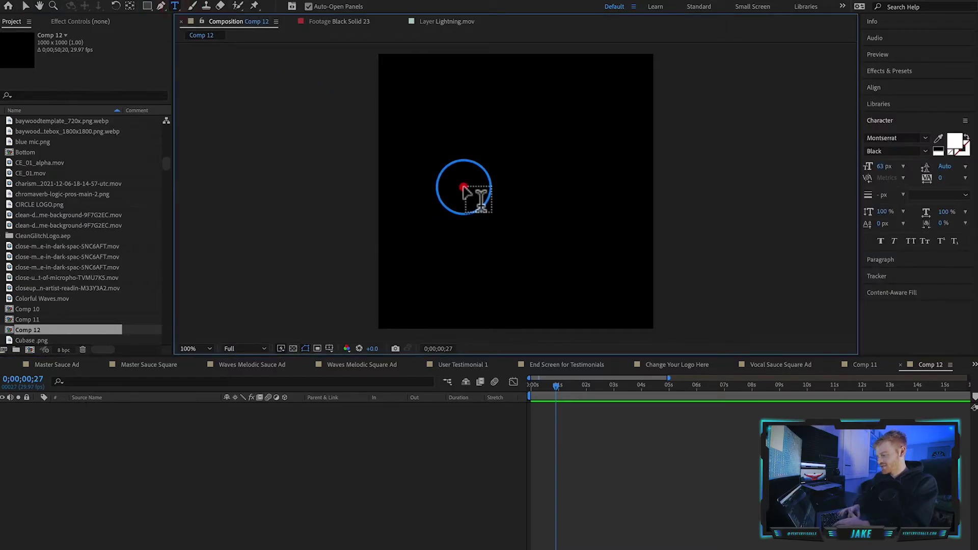
left_click(464, 189)
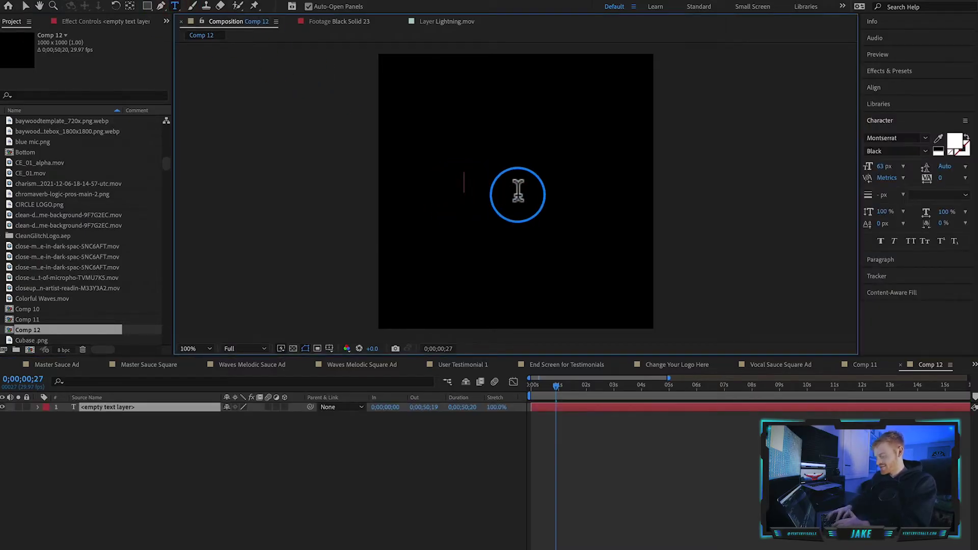
type("VENTER V")
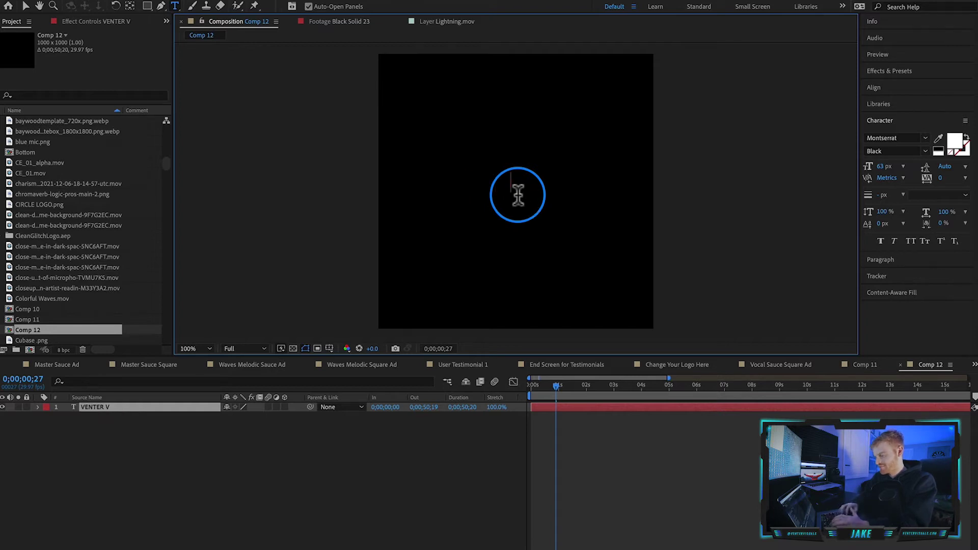
type("ISUALS")
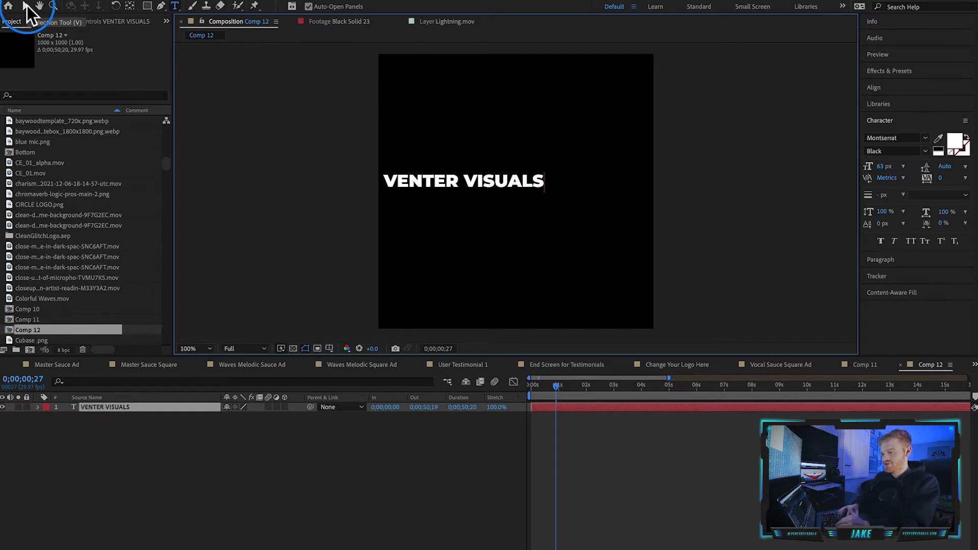
Step: Drag the VENTER VISUALS text toward centre and centre its anchor point with Pan Behind
left_click(27, 8)
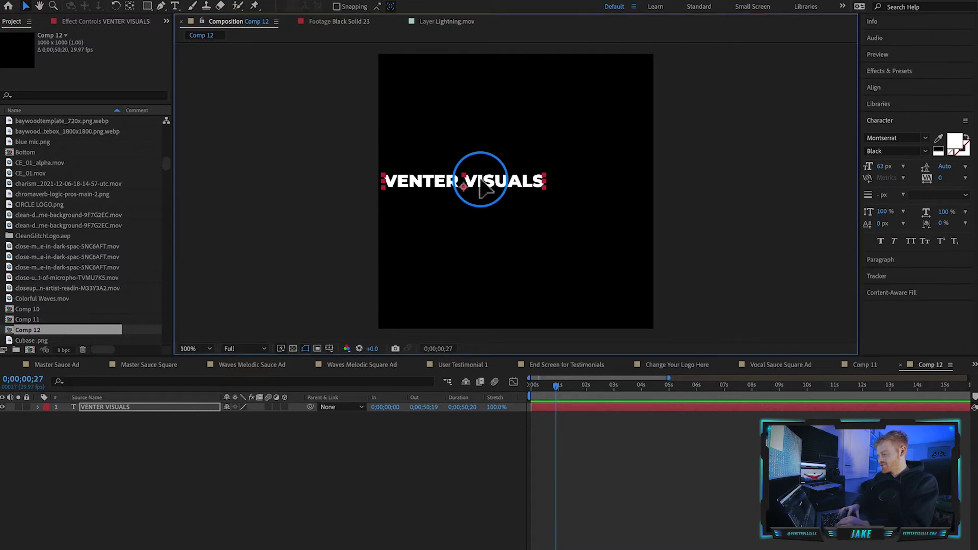
mouse_move(486, 186)
left_mouse_down()
mouse_move(535, 195)
mouse_move(522, 197)
left_mouse_up()
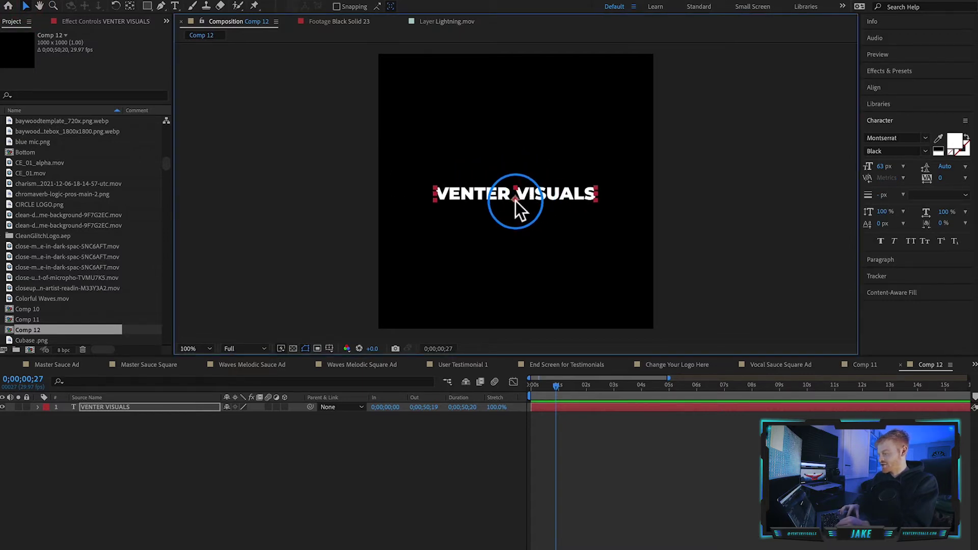
scroll(517, 198, "up", 2)
scroll(504, 200, "up", 1)
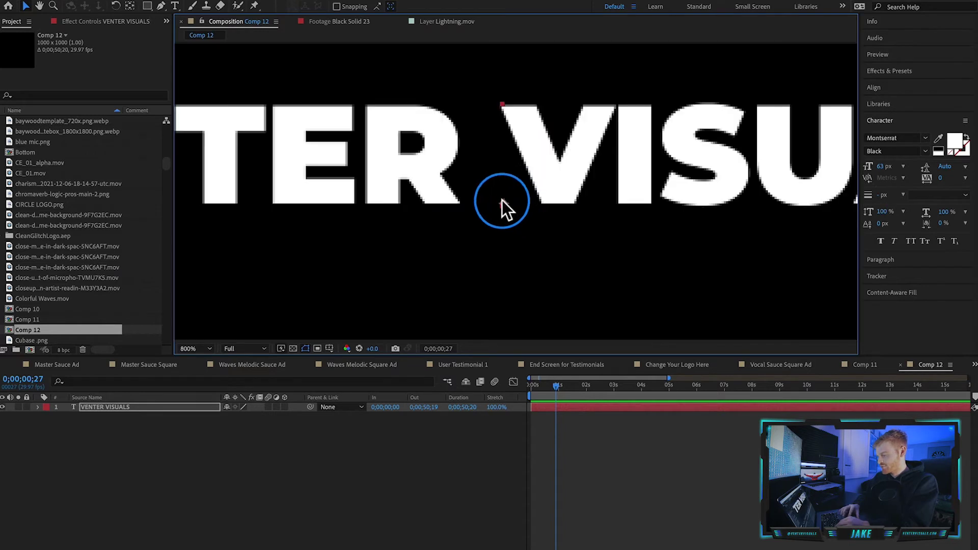
scroll(504, 202, "down", 2)
scroll(505, 202, "down", 1)
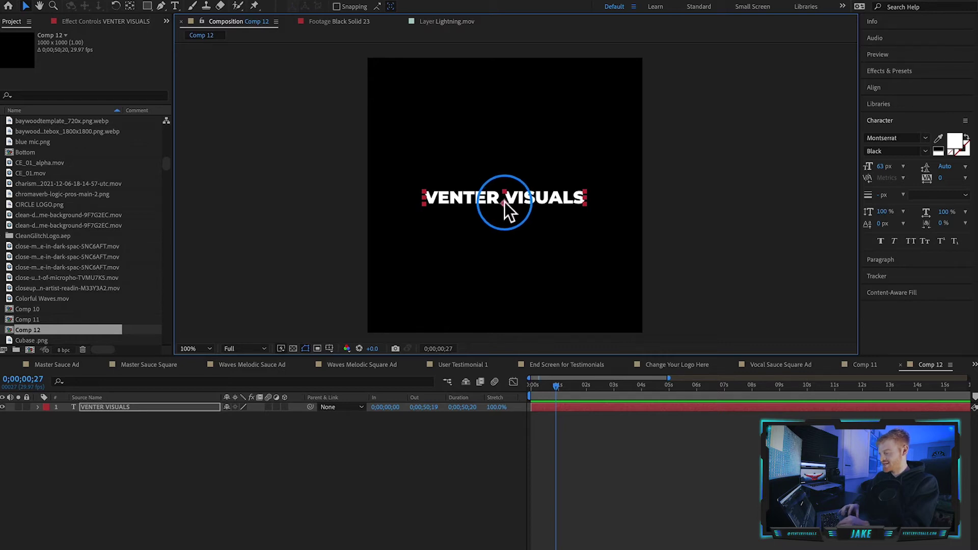
left_click(131, 7)
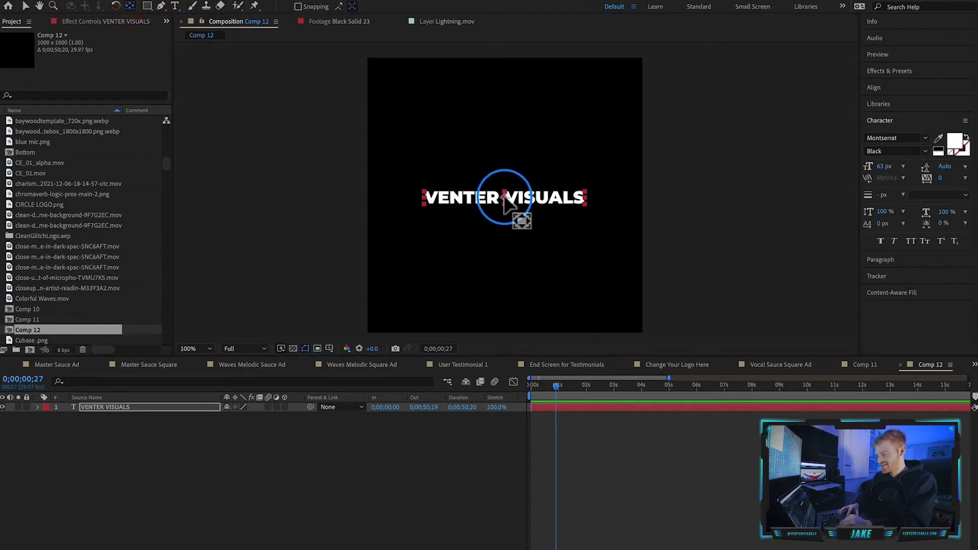
scroll(505, 199, "up", 3)
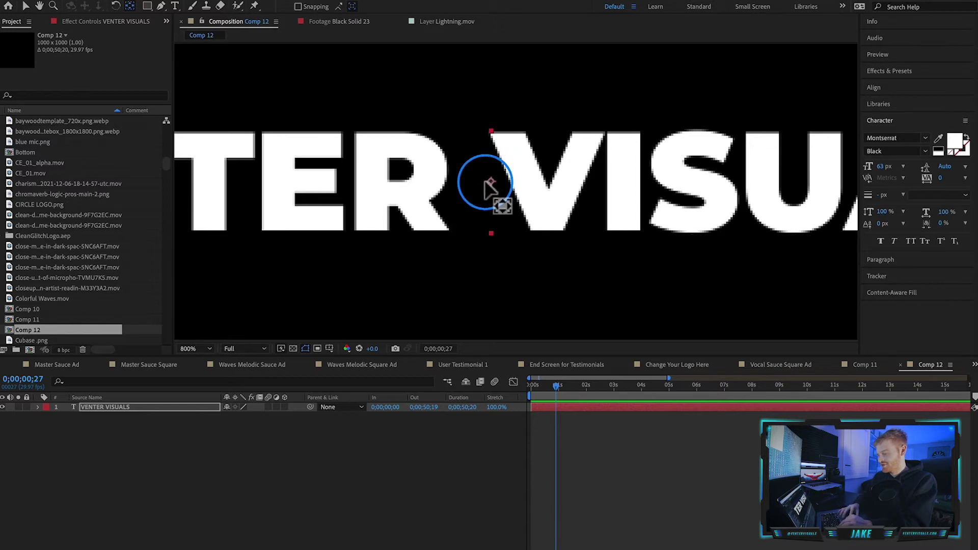
scroll(491, 186, "down", 3)
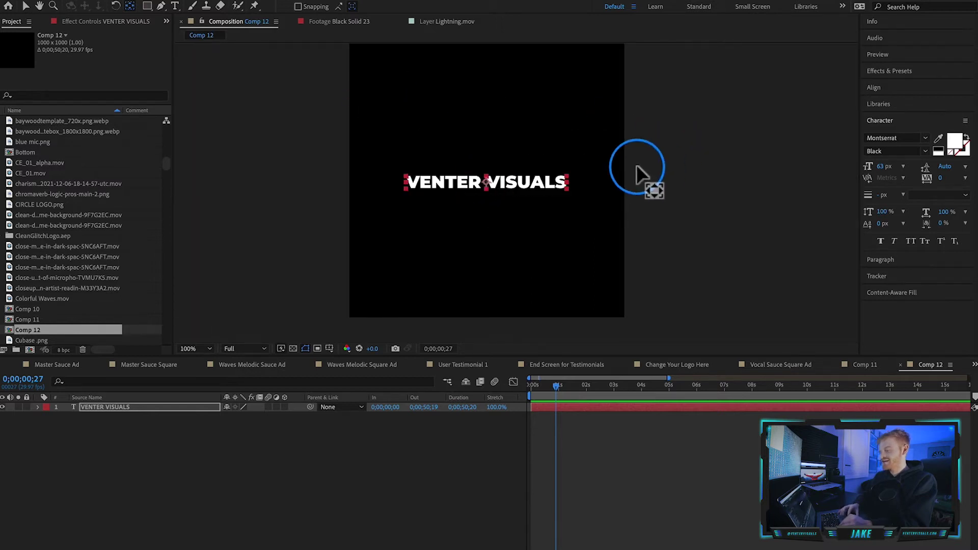
left_click(24, 6)
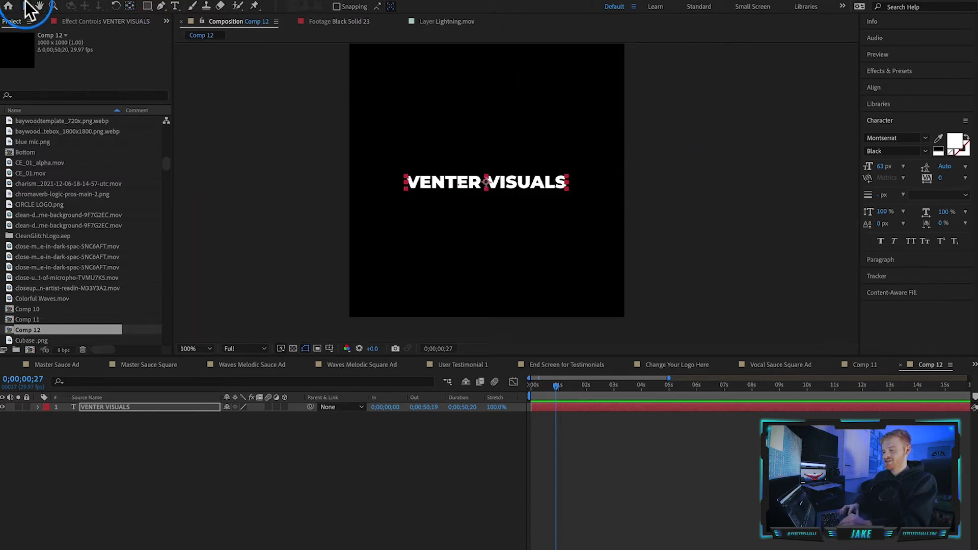
Step: Align the VENTER VISUALS layer horizontally and vertically to the comp, placing it at 500,500
left_click(250, 113)
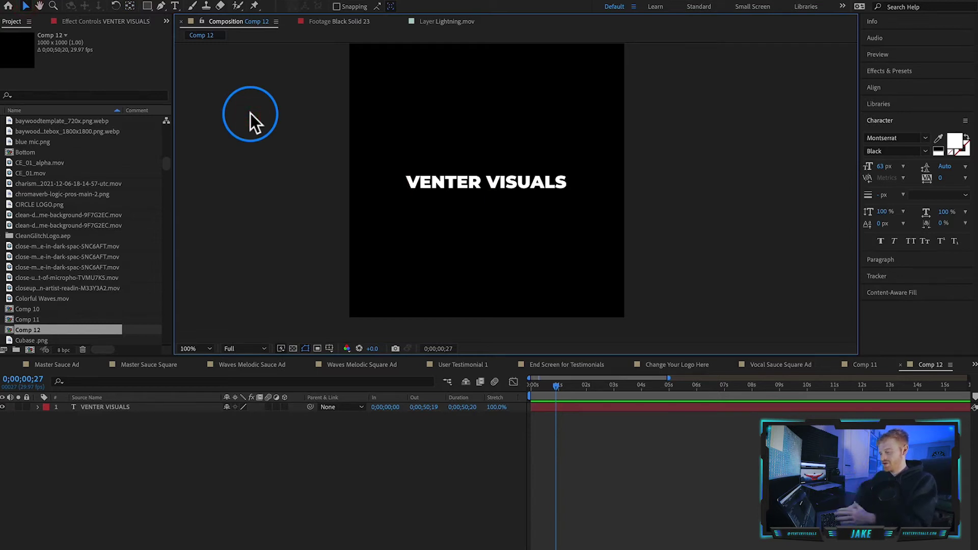
left_click(438, 184)
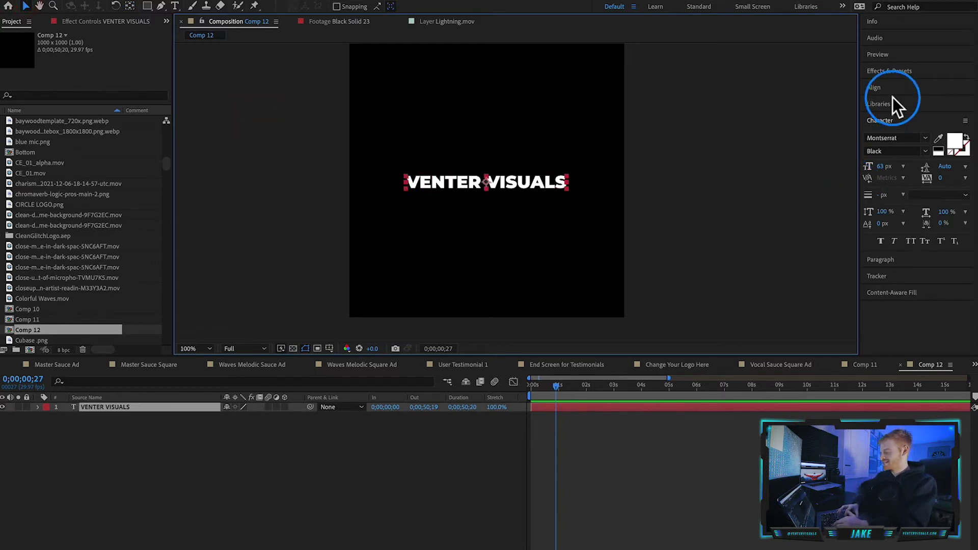
left_click(878, 89)
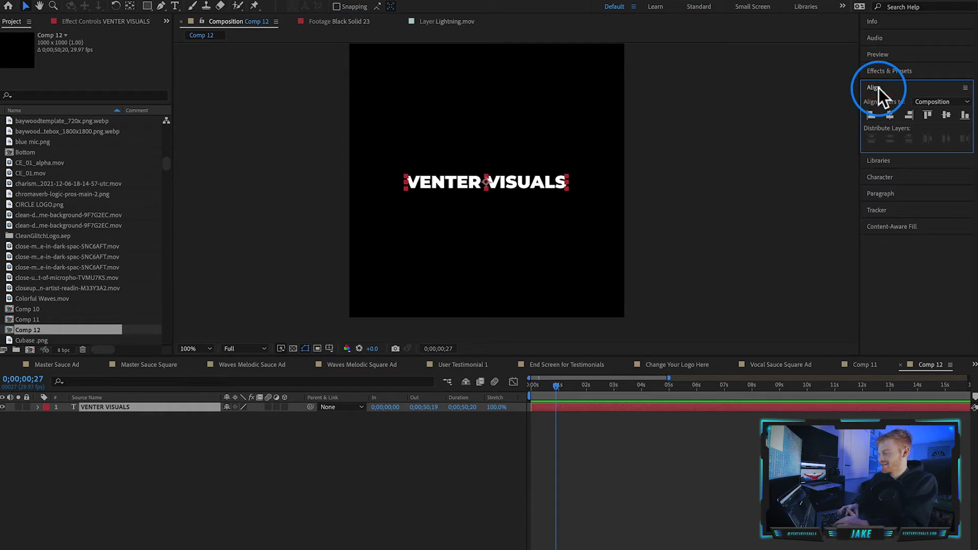
left_click(889, 115)
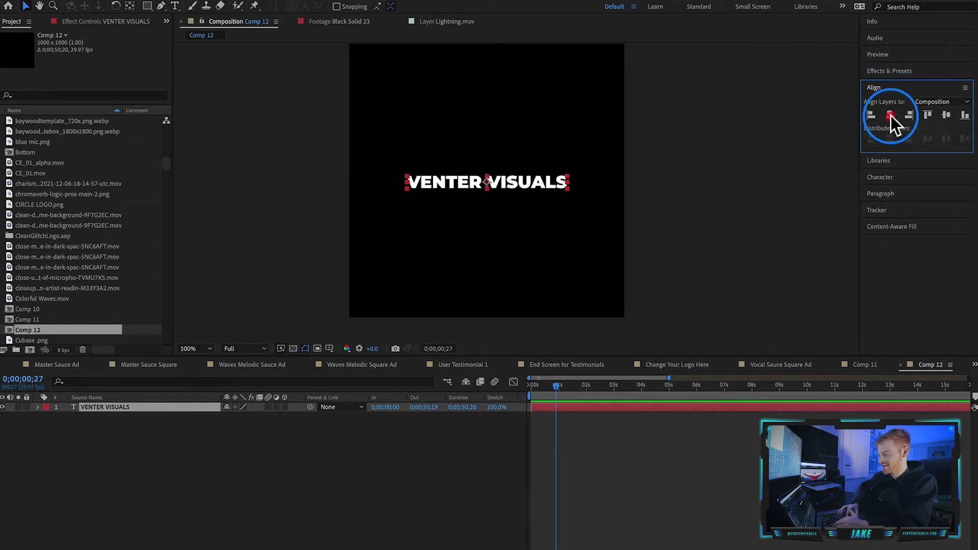
left_click(945, 114)
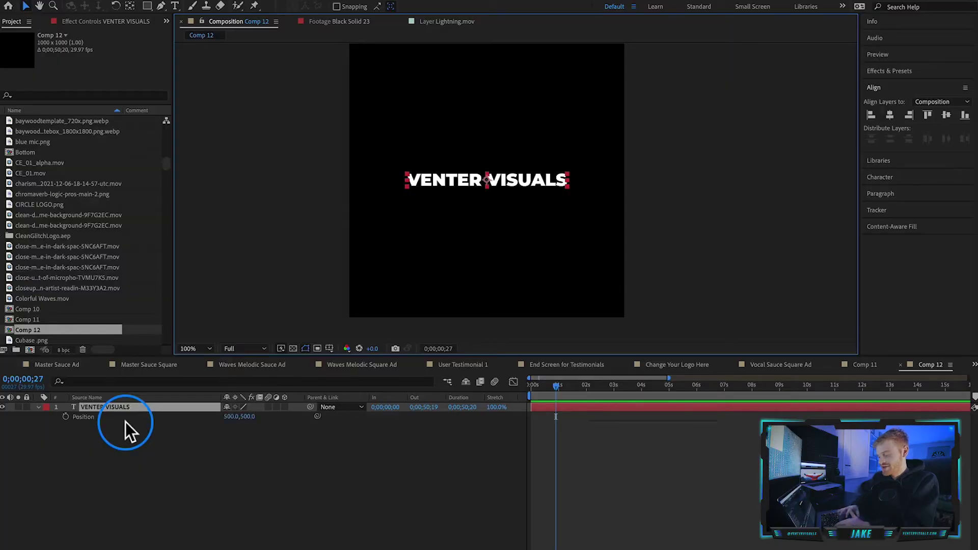
Step: Keyframe Position at 0;00, shift that keyframe to about 0;22, and start the text at 500,818
key("Home")
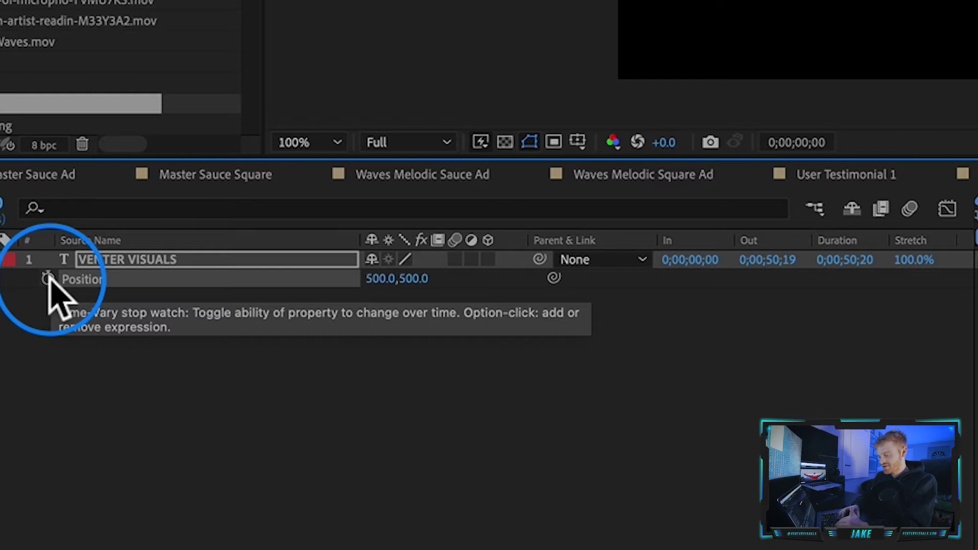
left_click(48, 279)
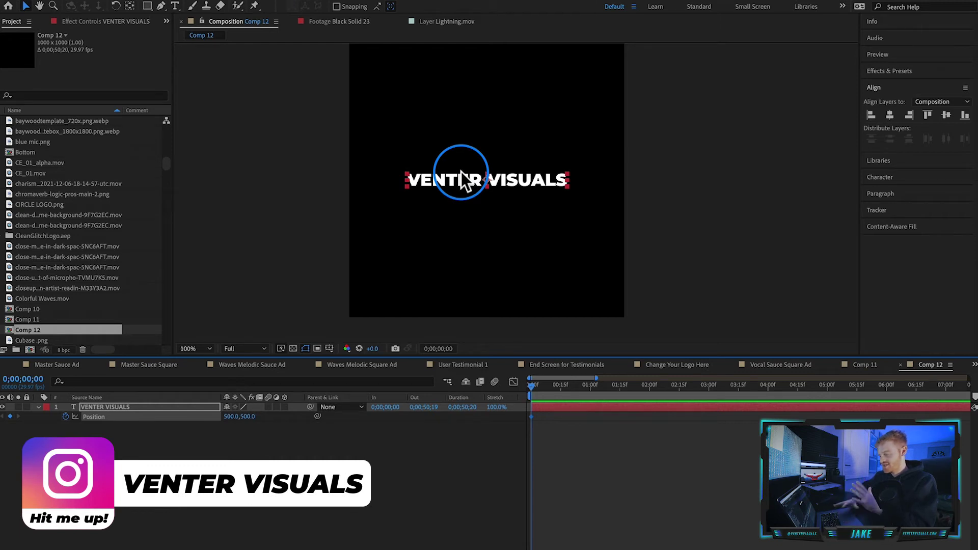
key("minus")
key("minus")
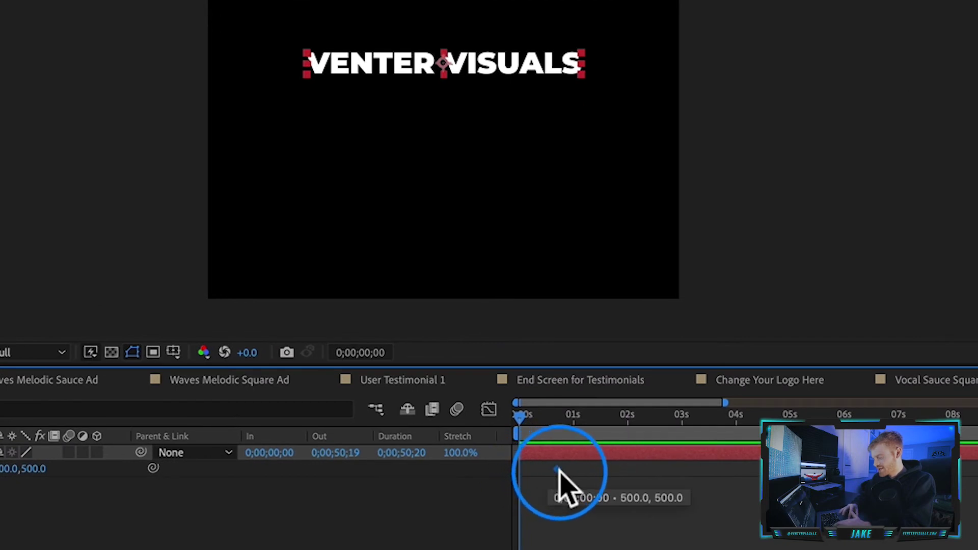
left_click_drag(527, 417, 561, 416)
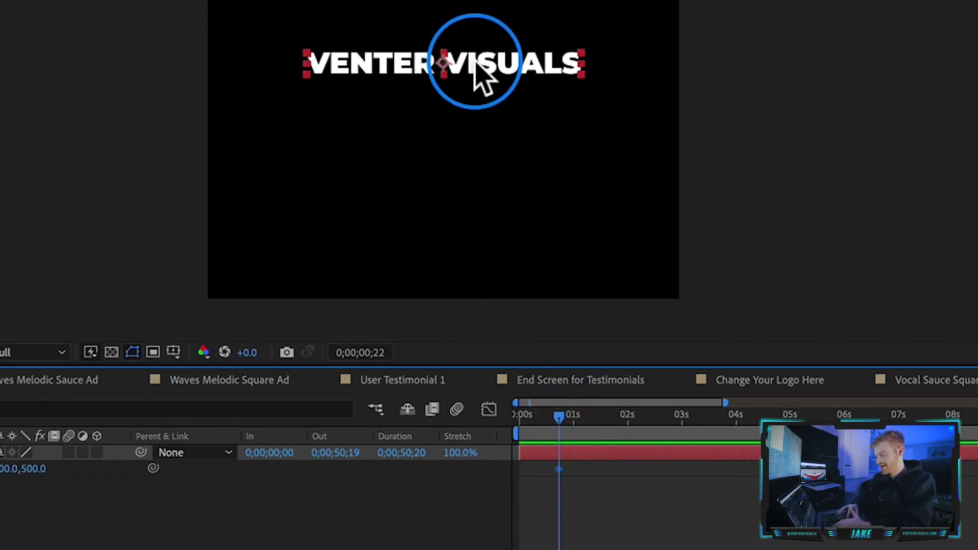
left_click_drag(561, 417, 519, 416)
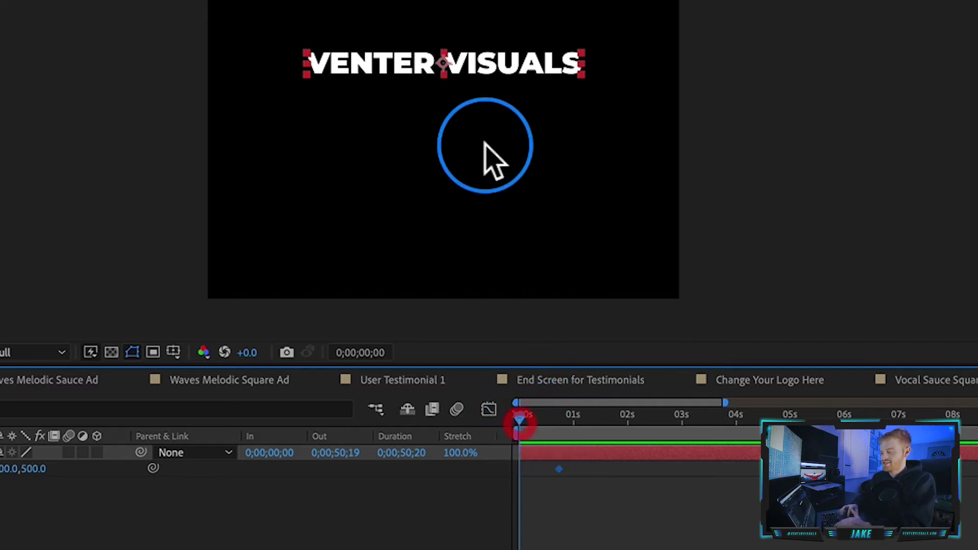
left_click_drag(493, 77, 495, 229)
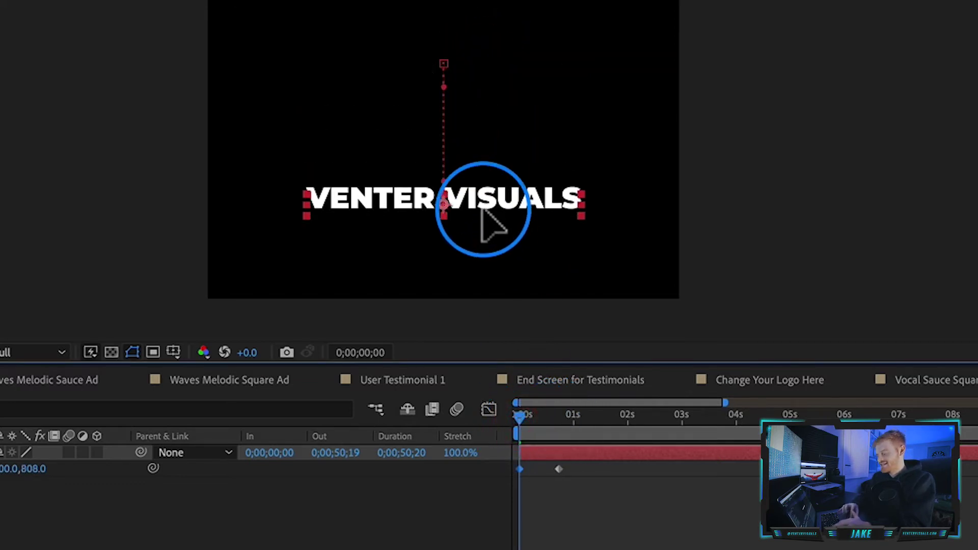
left_click(519, 469)
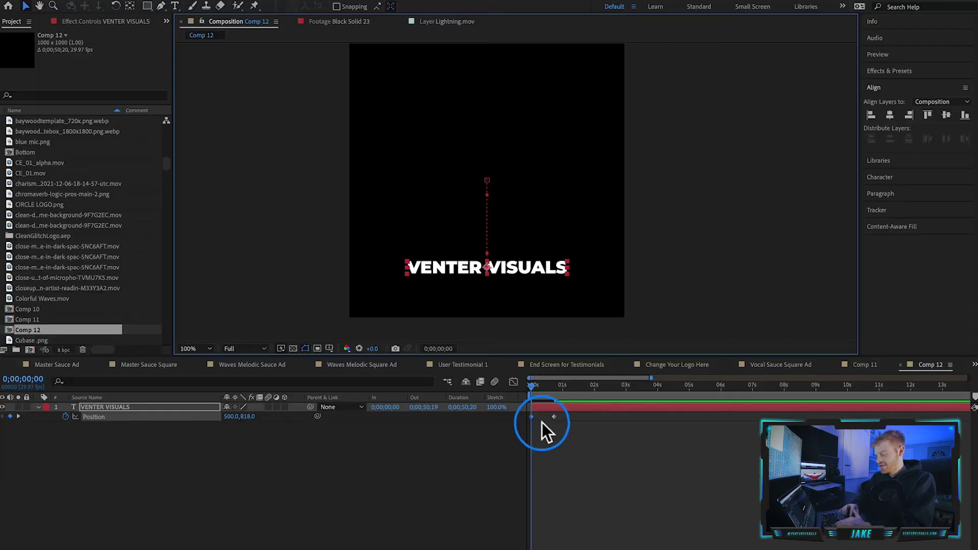
Step: Preview the slide-up and apply Easy Ease to the text's position keyframes
key("space")
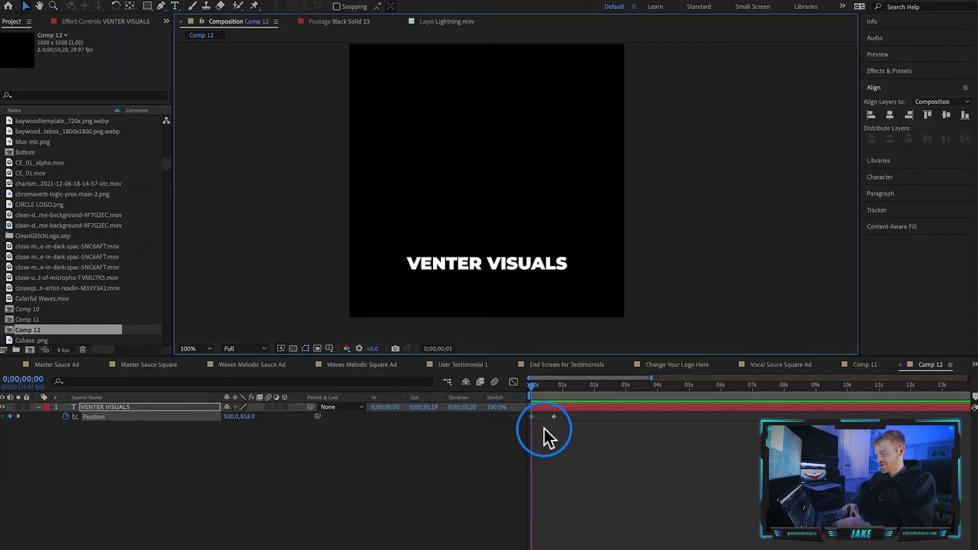
left_click(535, 393)
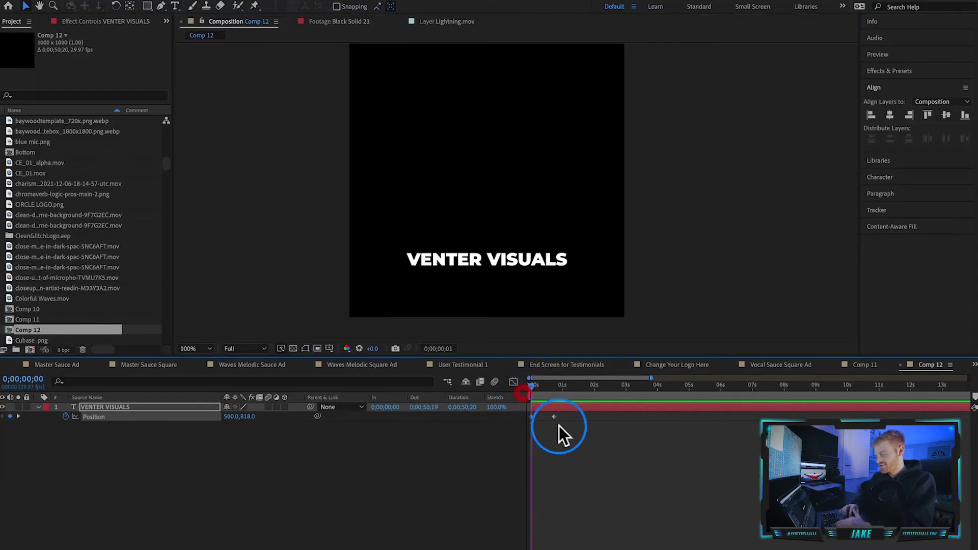
left_click(555, 400)
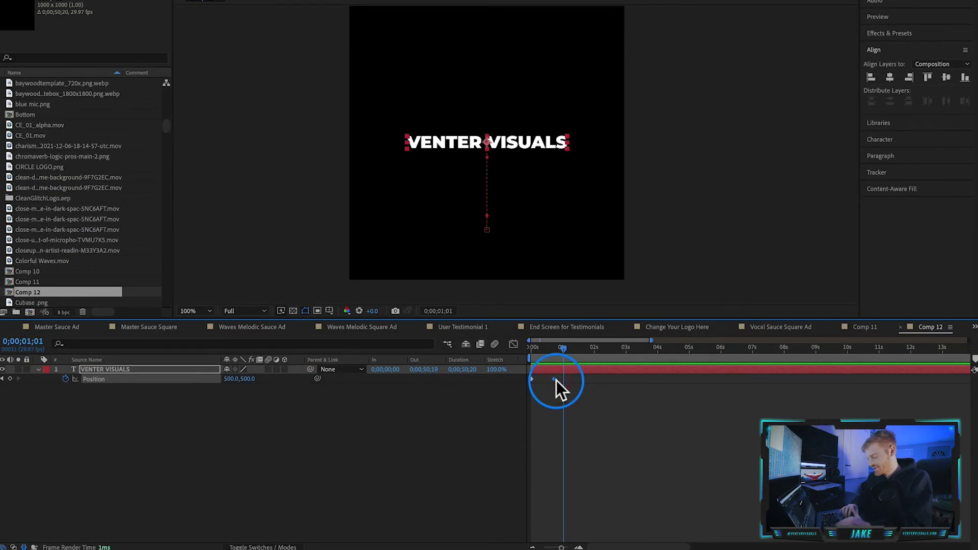
right_click(556, 380)
mouse_move(596, 524)
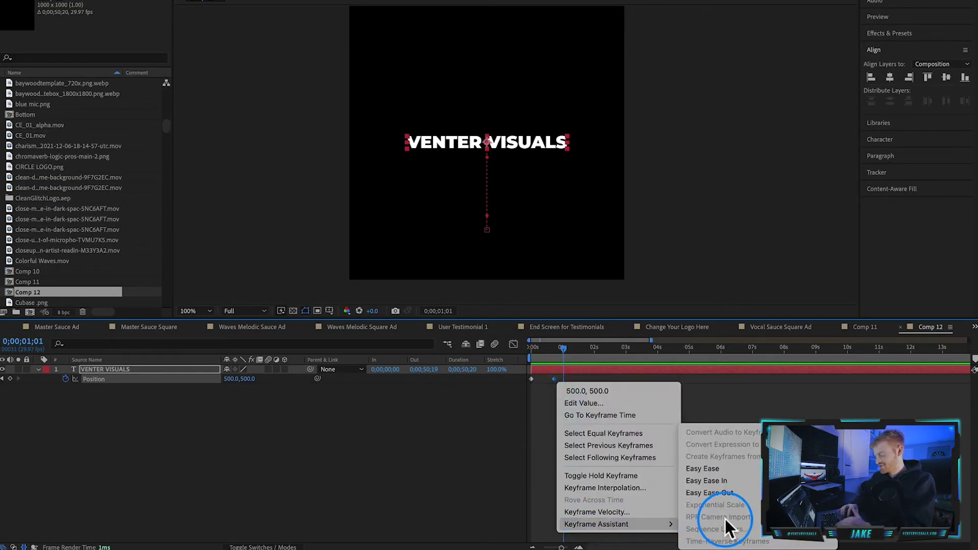
left_click(729, 483)
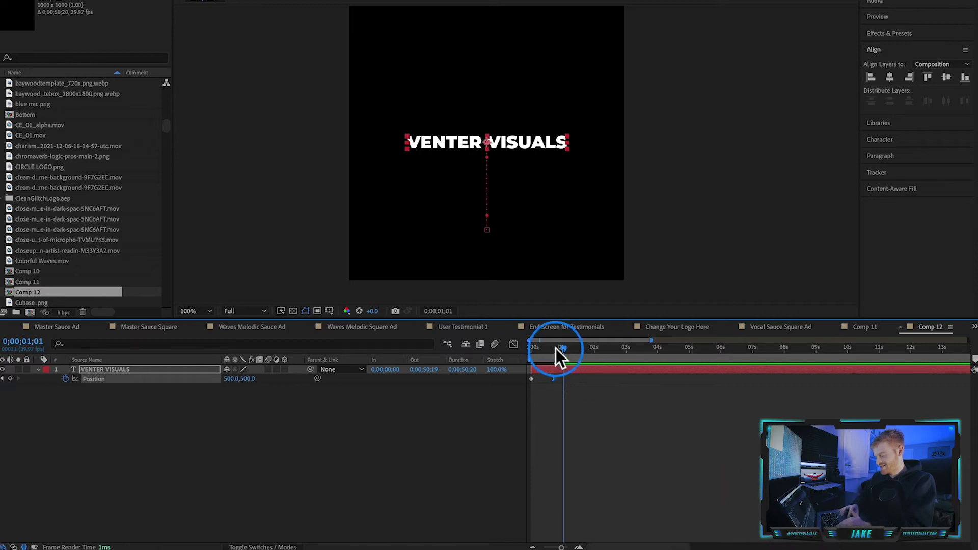
Step: In the Graph Editor speed graph, drag the keyframe influence up to about 72%
left_click(513, 344)
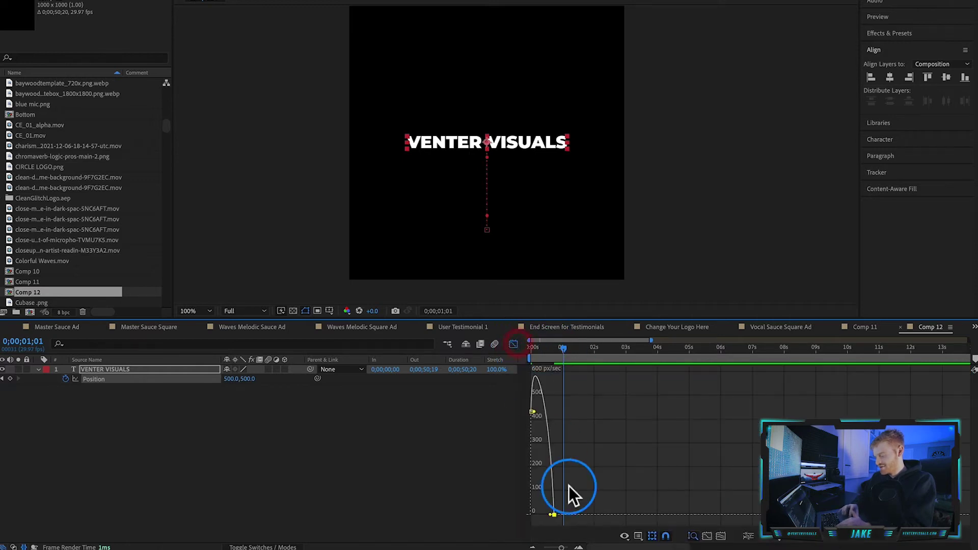
left_click(625, 535)
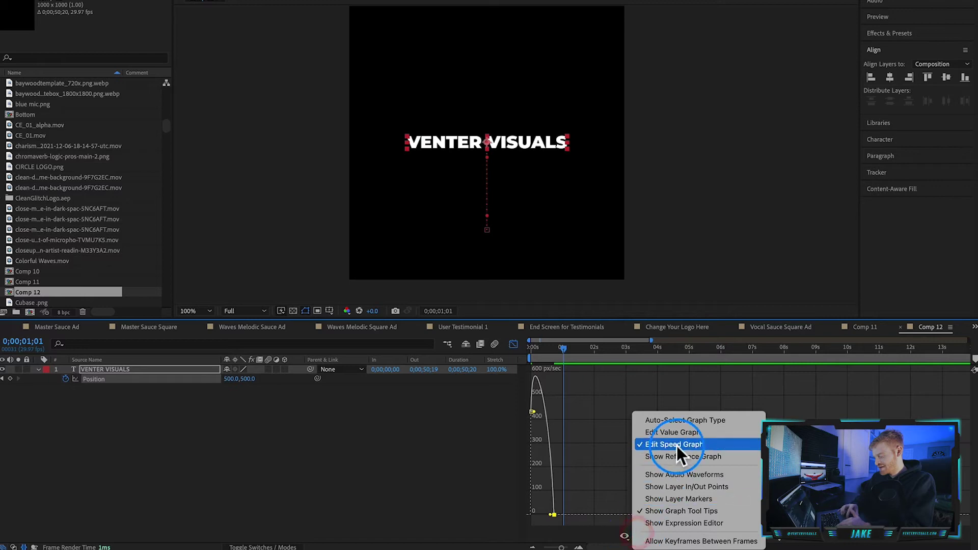
left_click(611, 538)
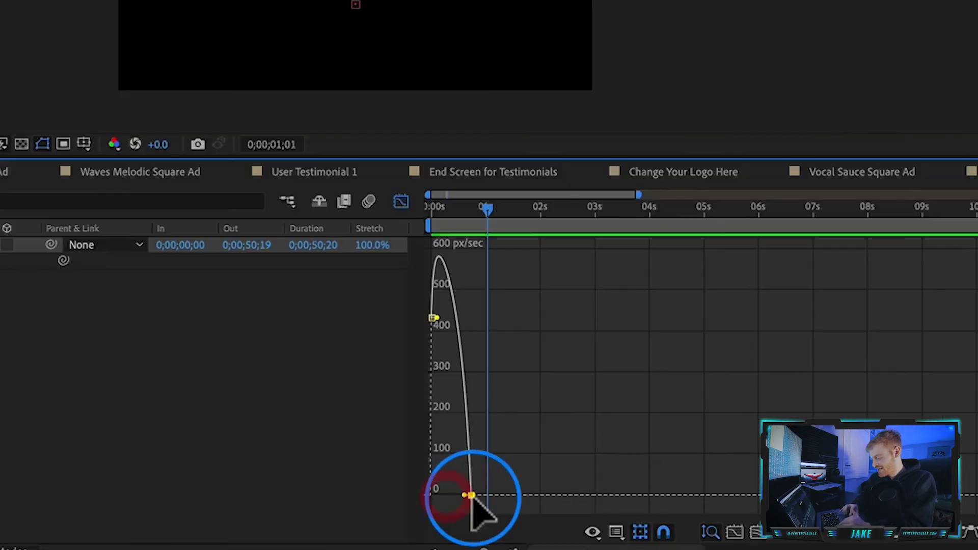
left_click_drag(552, 514, 548, 513)
left_click_drag(468, 504, 460, 505)
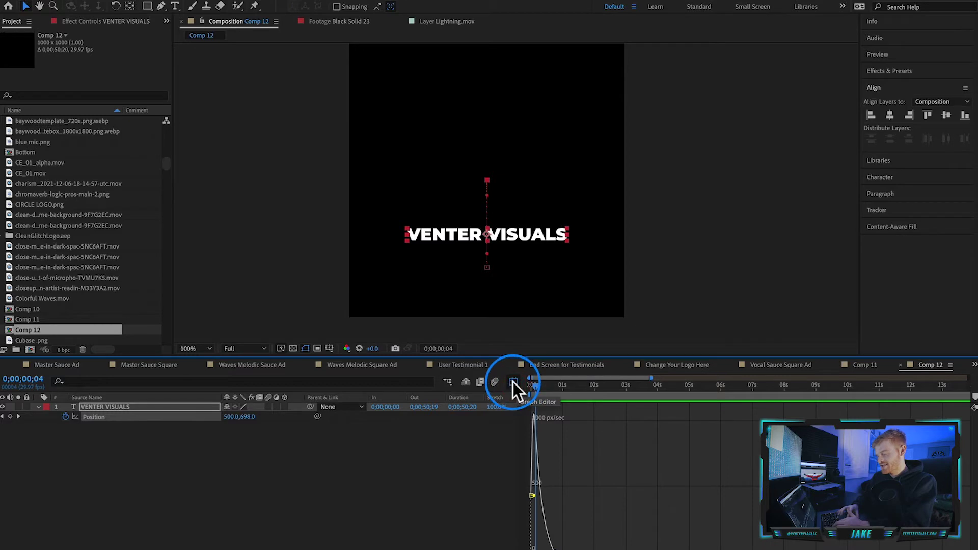
Step: Enable motion blur on the VENTER VISUALS layer and the comp, then preview the slide
left_click(513, 383)
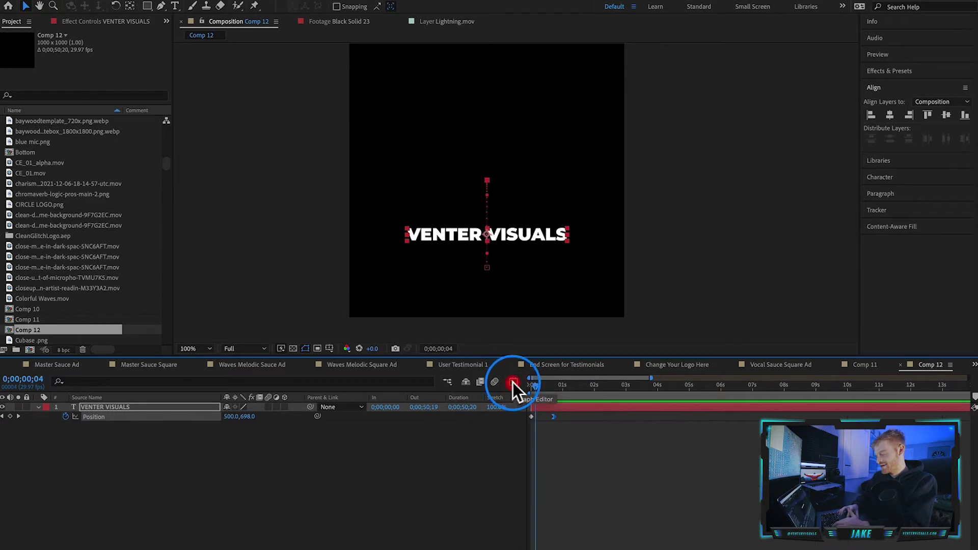
left_click(269, 407)
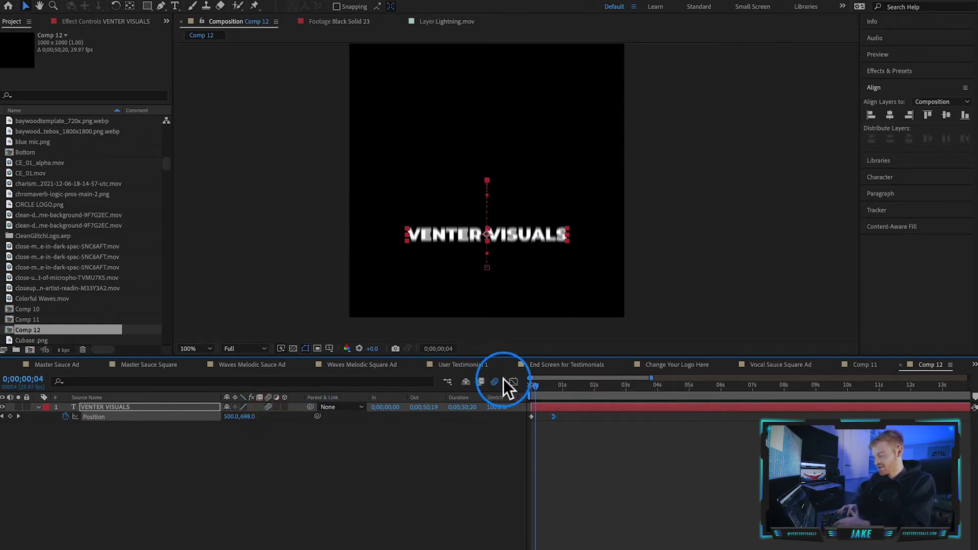
left_click(512, 241)
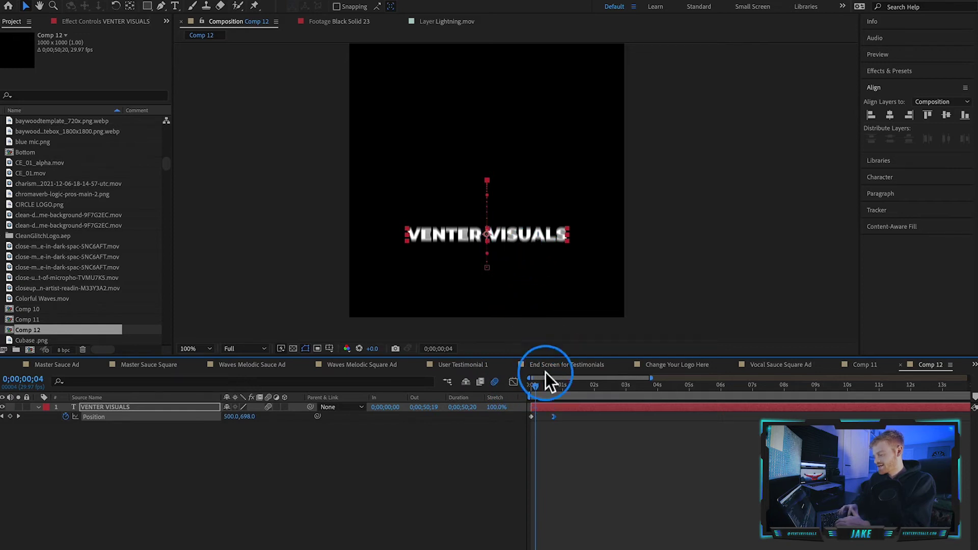
key("space")
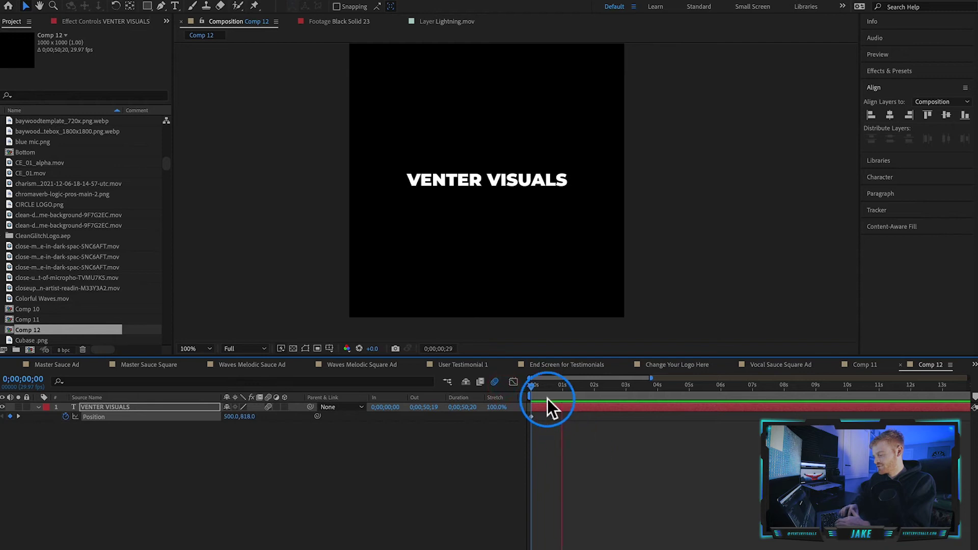
left_click(554, 387)
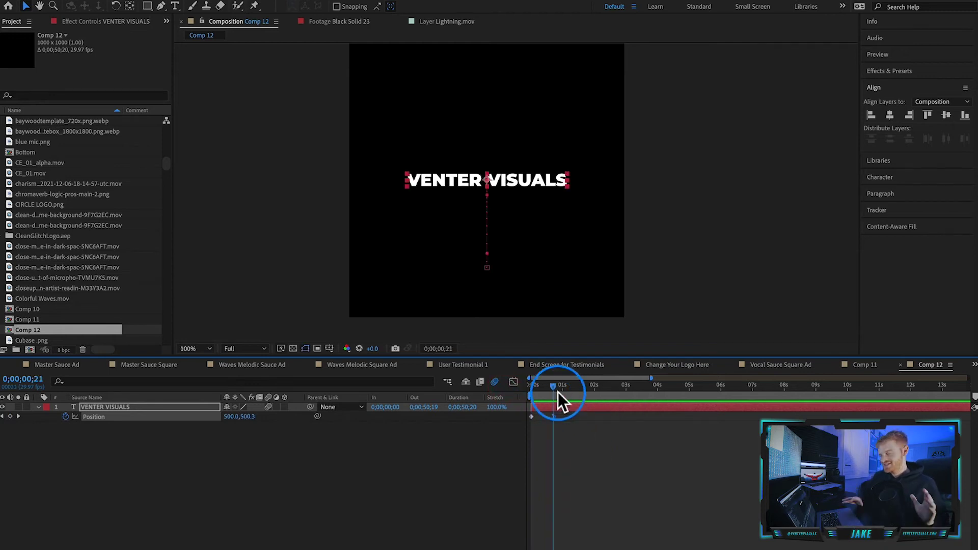
Step: Search 'echo' in Effects & Presets and drop Time > Echo onto the VENTER VISUALS text
left_click(899, 70)
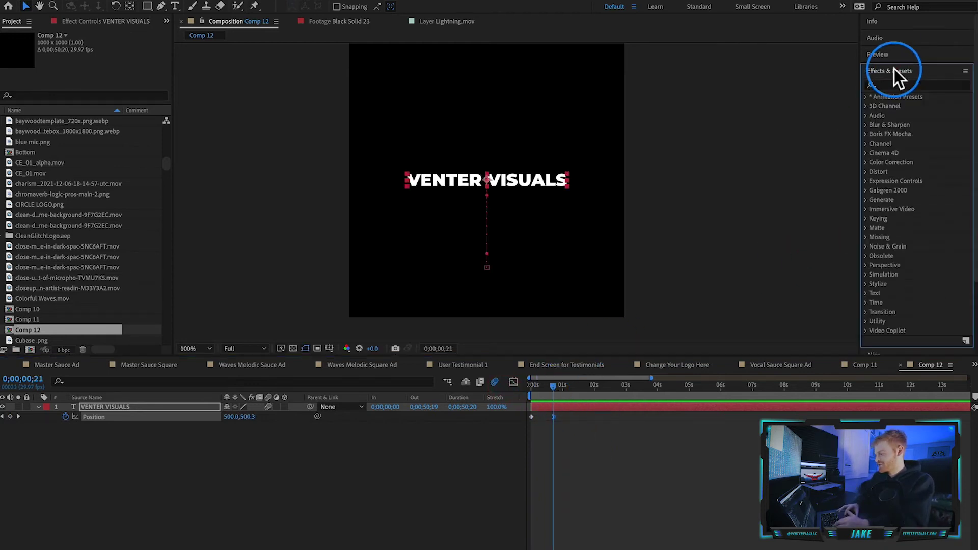
left_click(897, 84)
type("echo")
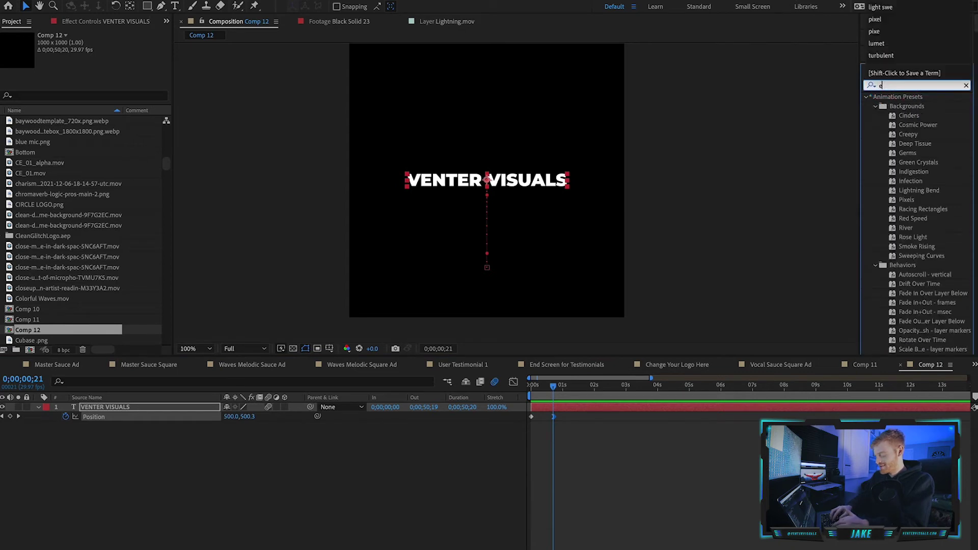
left_click(893, 102)
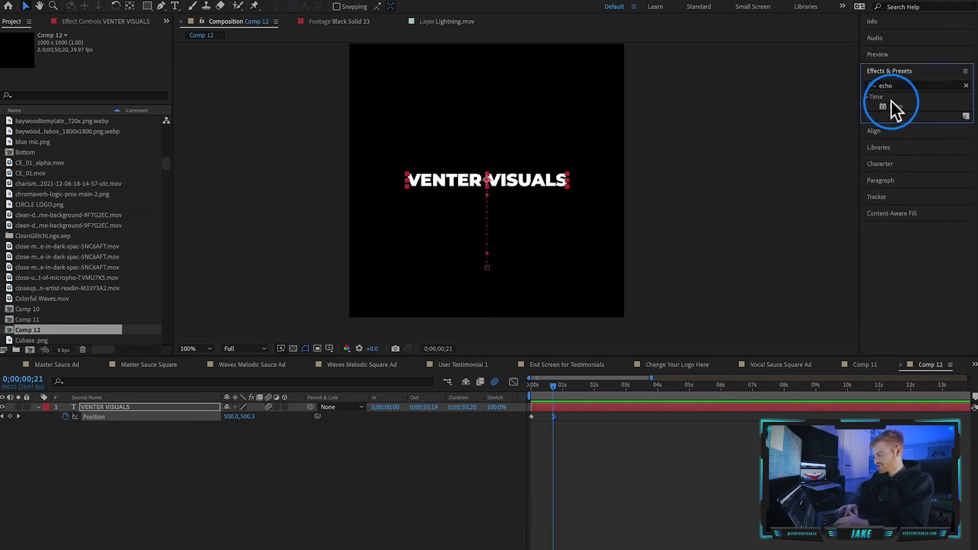
left_click_drag(901, 103, 518, 184)
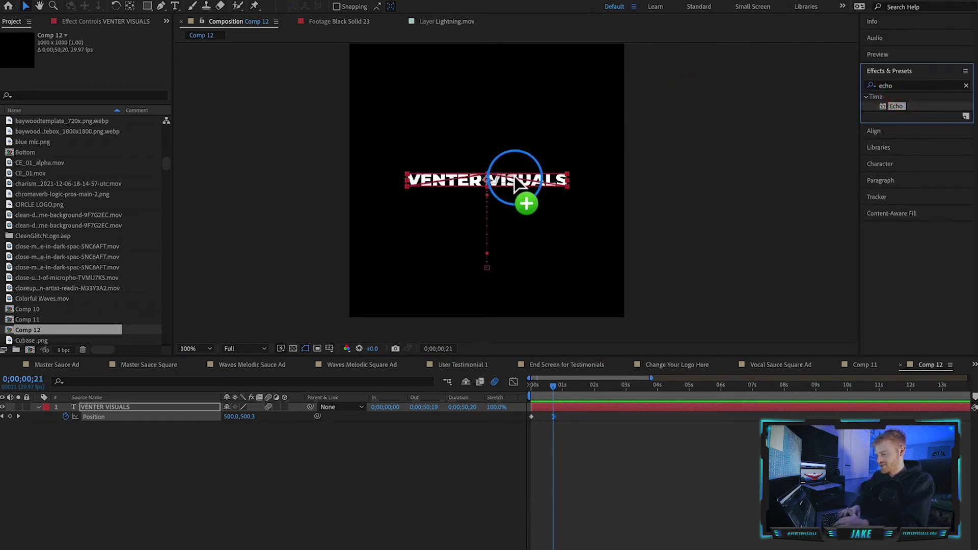
left_click(100, 407)
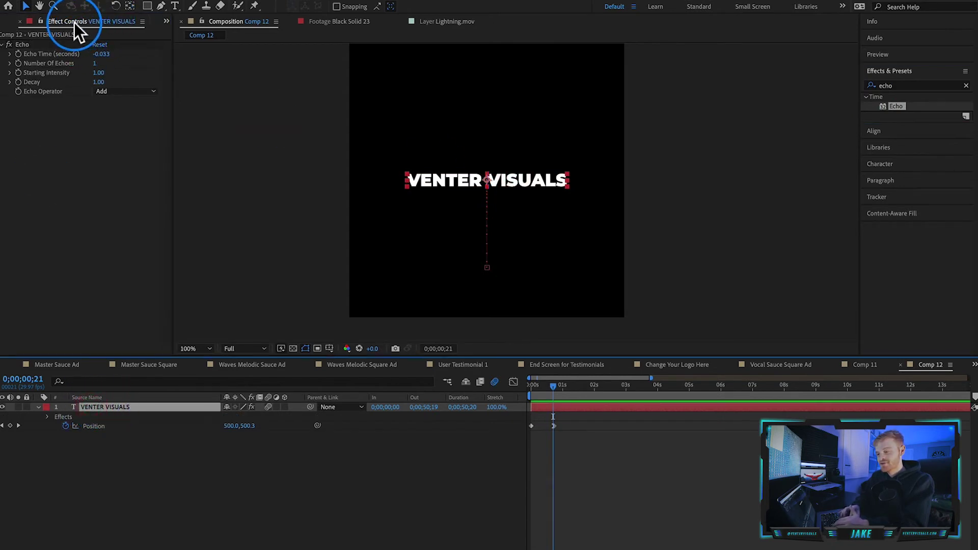
left_click(24, 45)
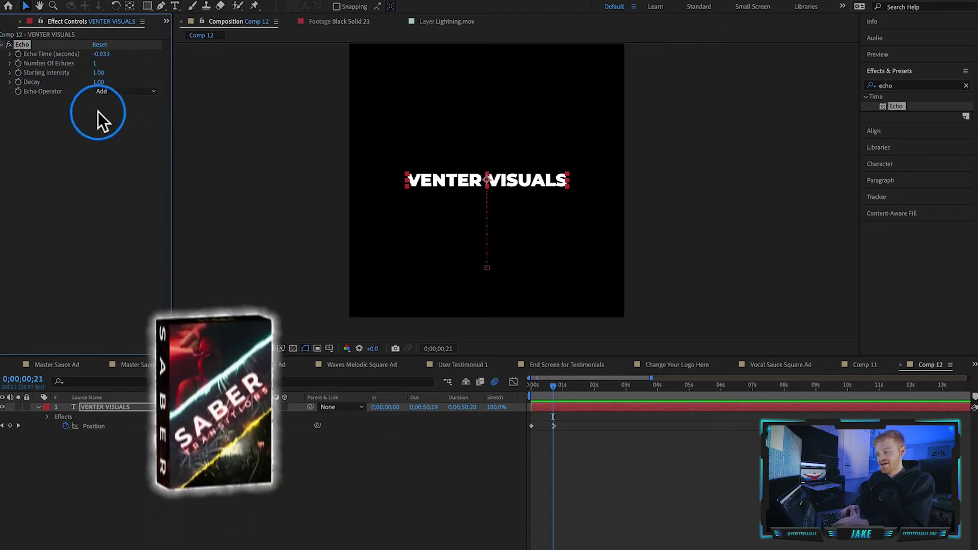
left_click_drag(553, 384, 542, 385)
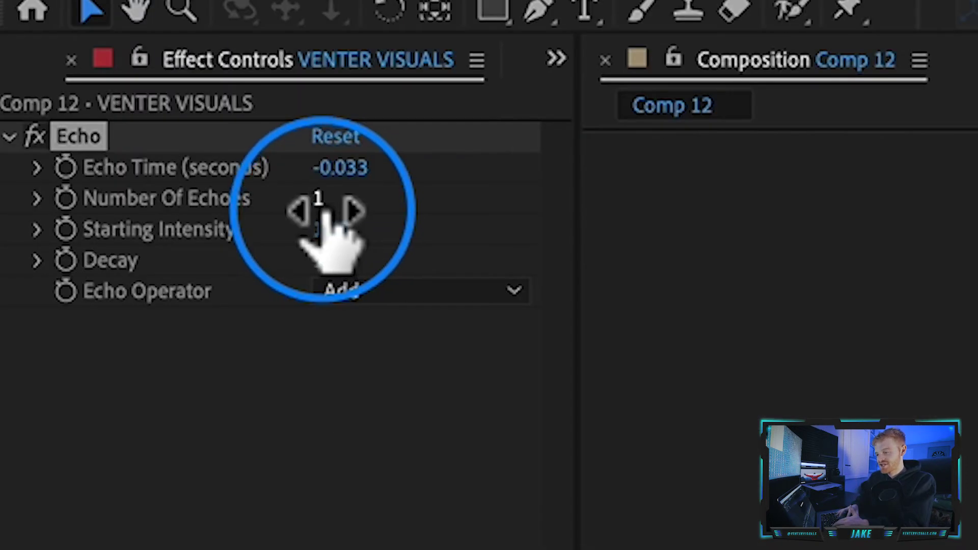
Step: In Effect Controls, set Echo to 3 echoes, 0.50 intensity, 0.60 decay, and Blend operator
left_click(98, 63)
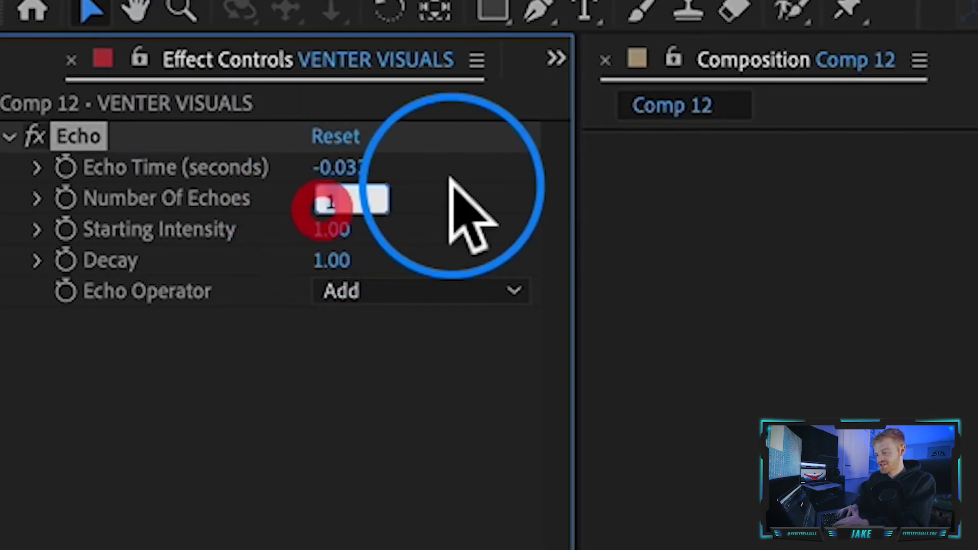
type("3")
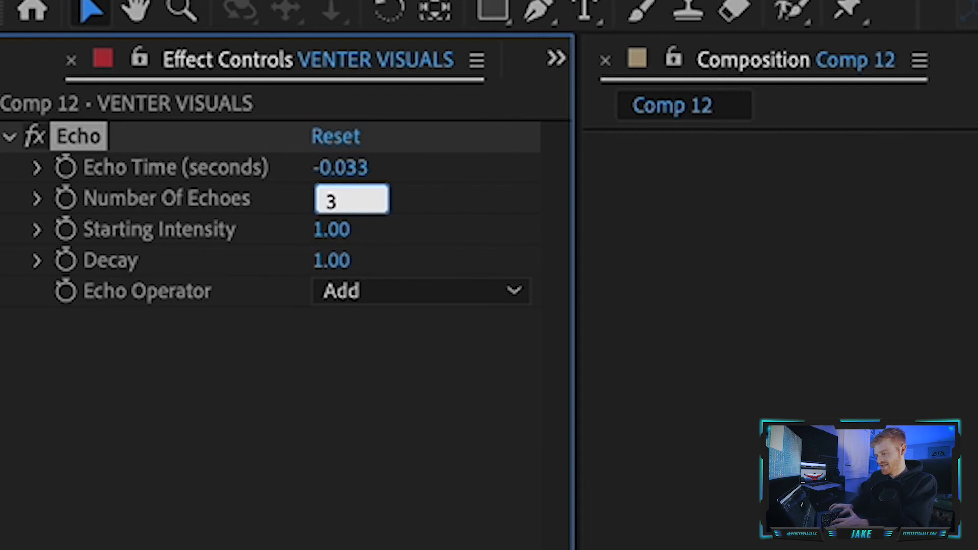
key("Return")
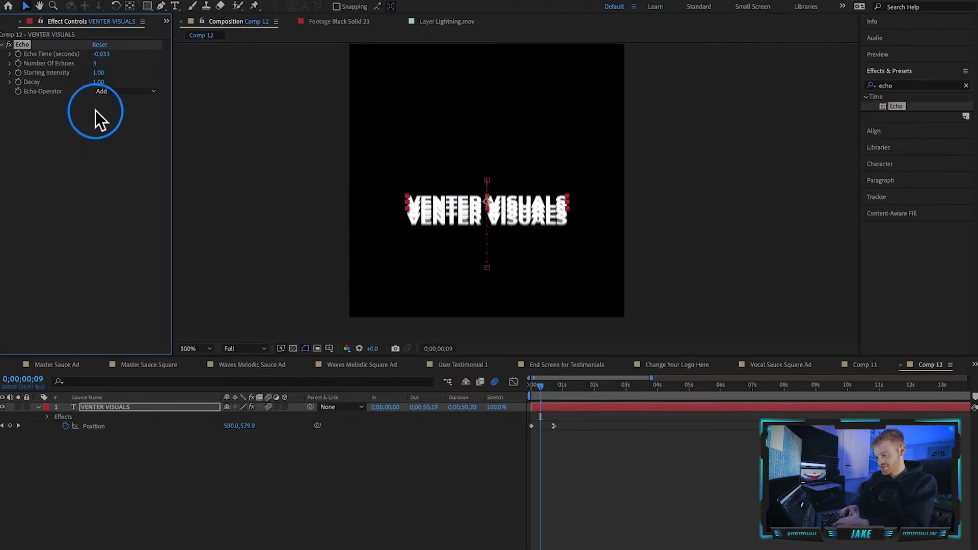
left_click(98, 72)
type("0.5")
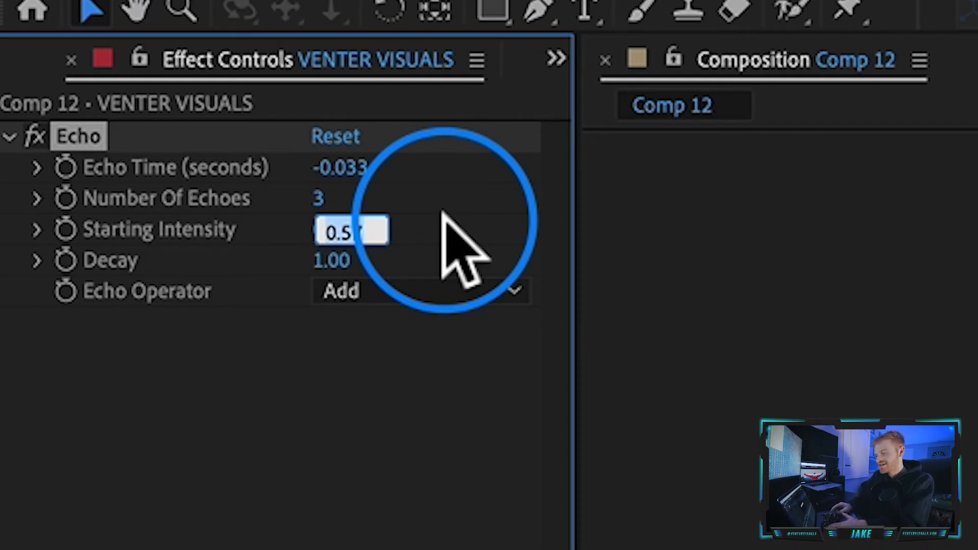
type(".")
key("Return")
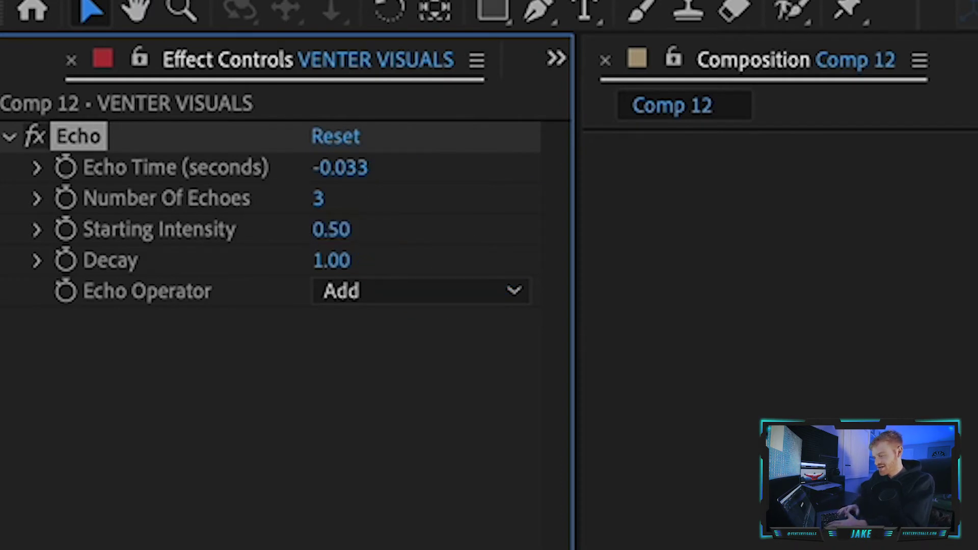
left_click(331, 260)
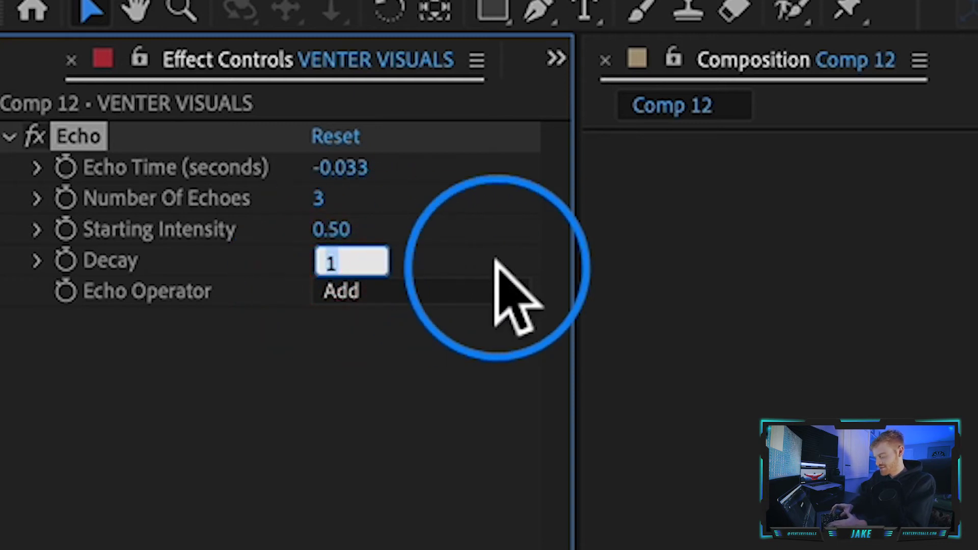
type(".6")
key("Return")
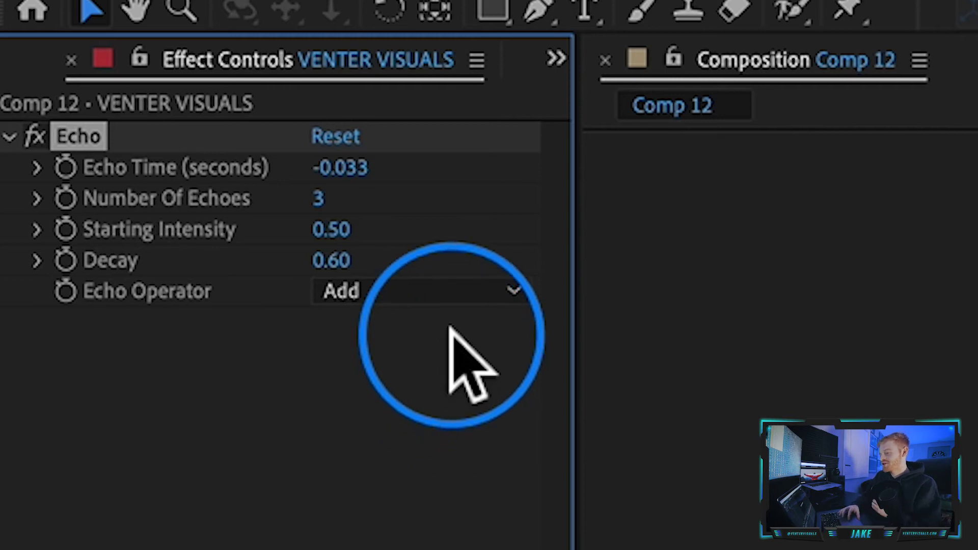
left_click(386, 294)
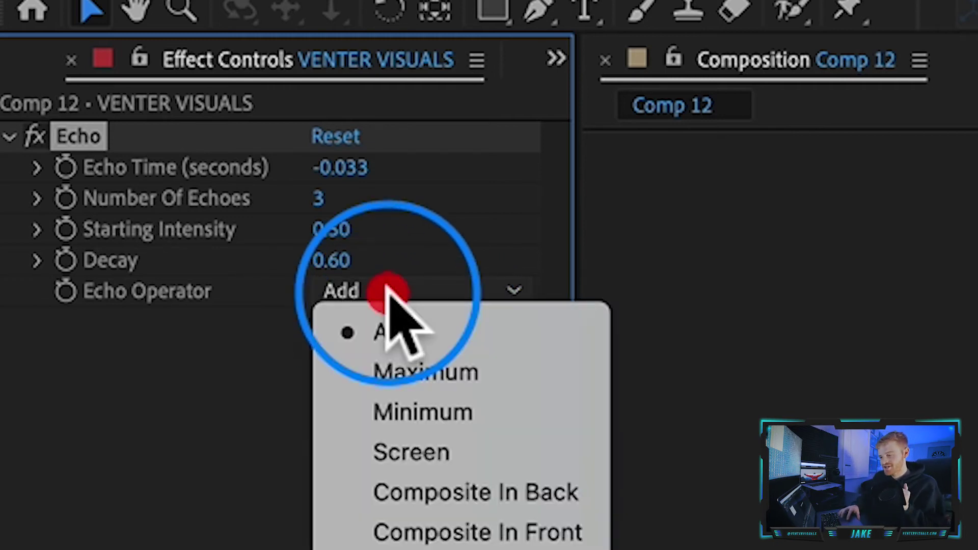
left_click(457, 416)
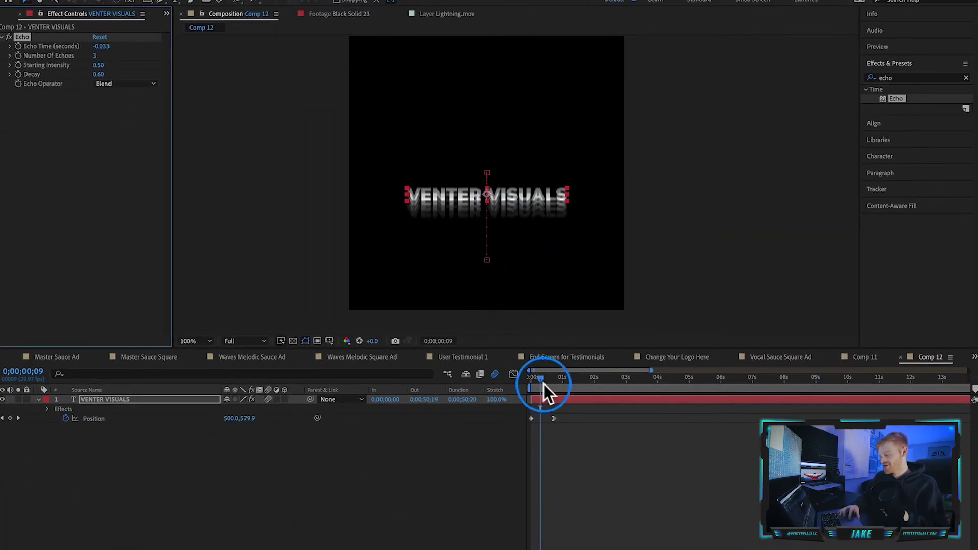
Step: Scrub and preview the current slide-up with its echo trails
left_click_drag(541, 378, 532, 378)
left_click(605, 460)
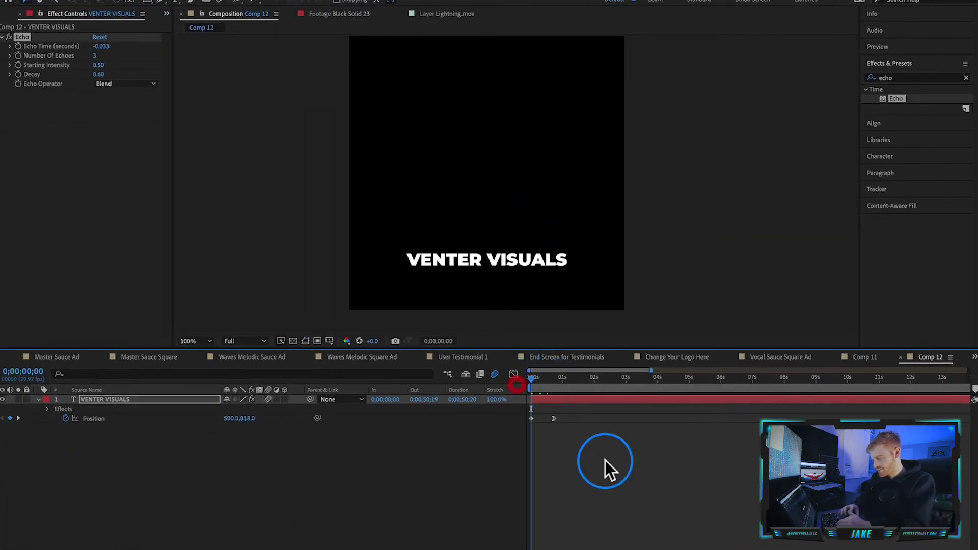
key("space")
key("space")
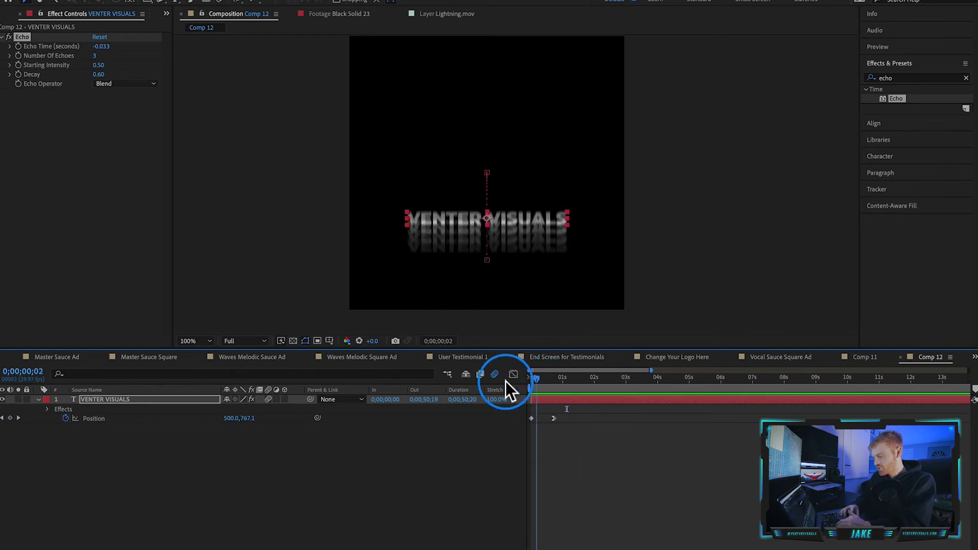
key("Home")
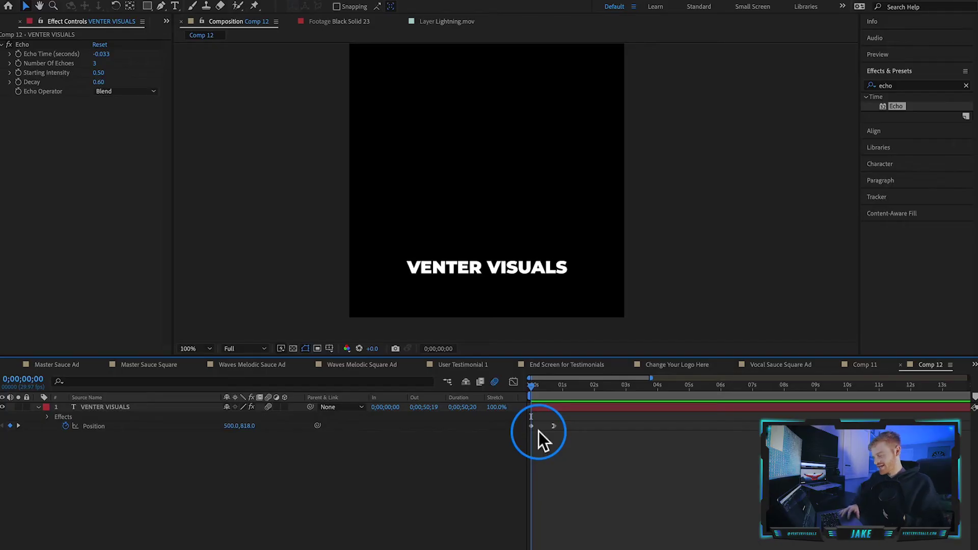
Step: Nudge the starting Position keyframe up twice with Shift+Up and replay the shorter slide
left_click(532, 427)
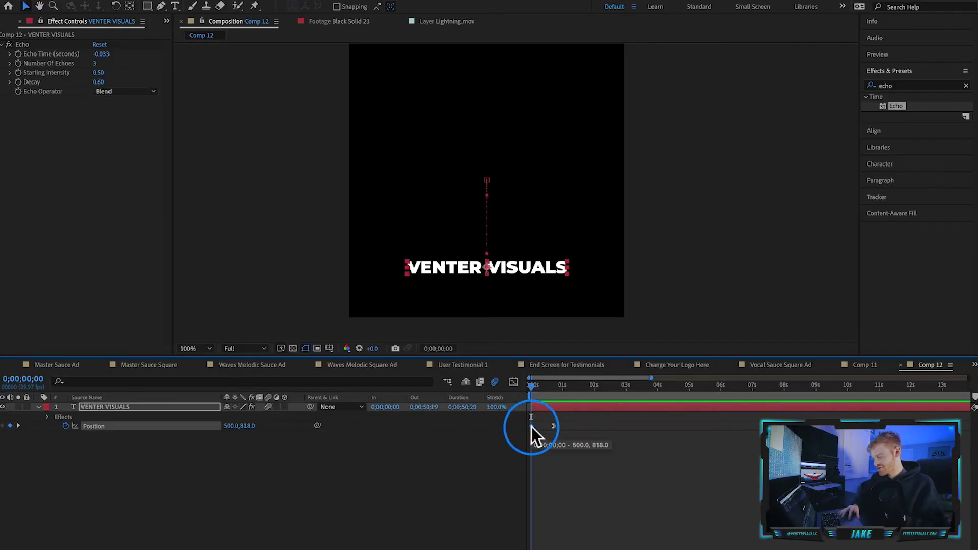
key("shift+Up")
key("shift+Up")
key("shift+Up")
key("shift+Up")
key("shift+Up")
key("shift+Up")
key("shift+Up")
key("shift+Up")
key("shift+Up")
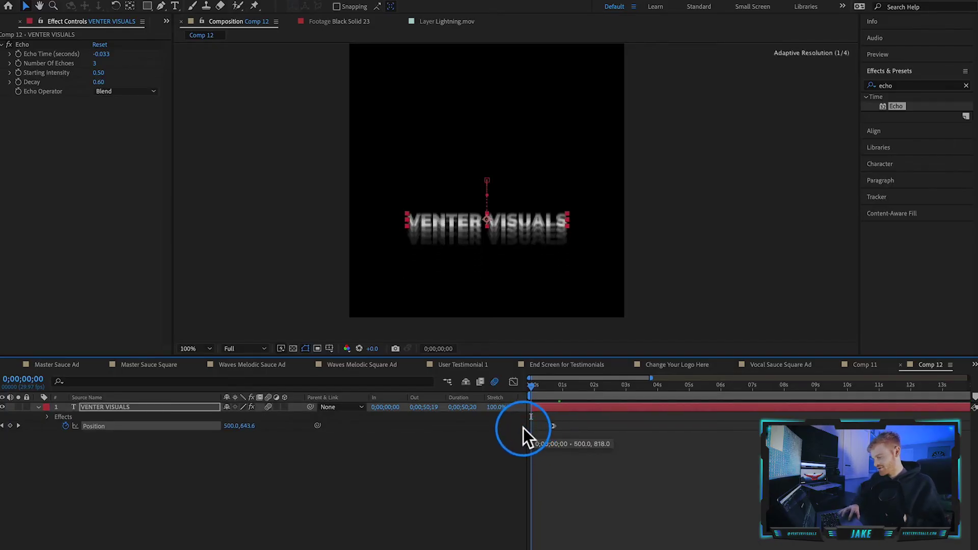
key("shift+Up")
key("shift+Up")
key("shift+Up")
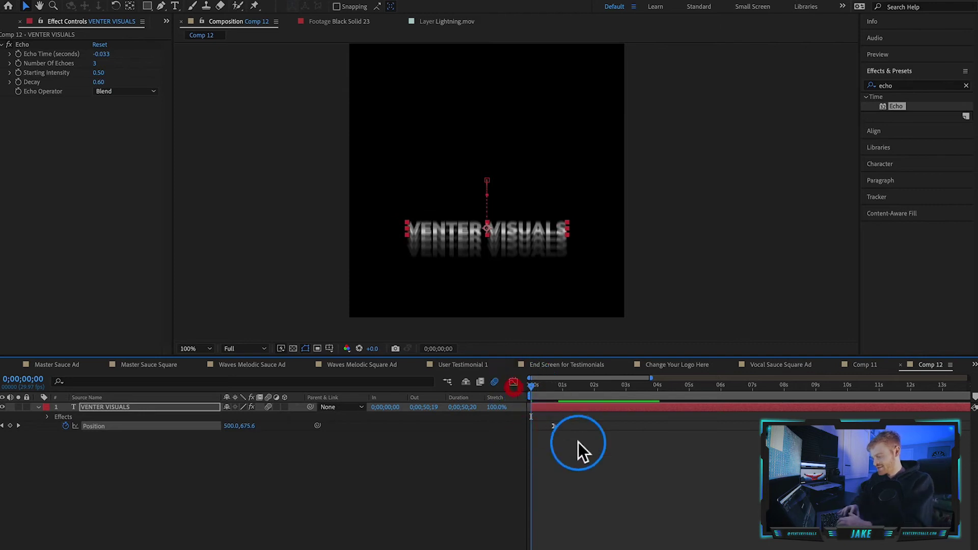
key("space")
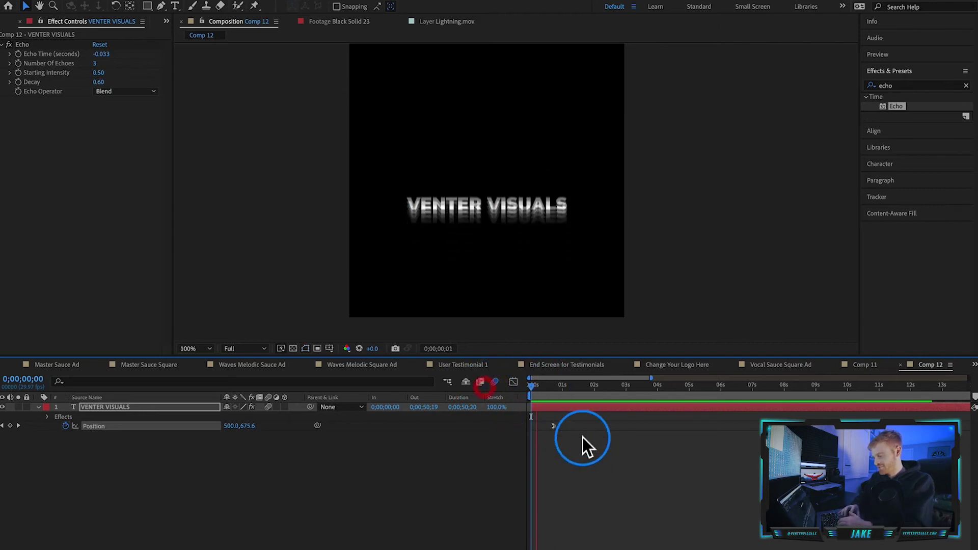
key("space")
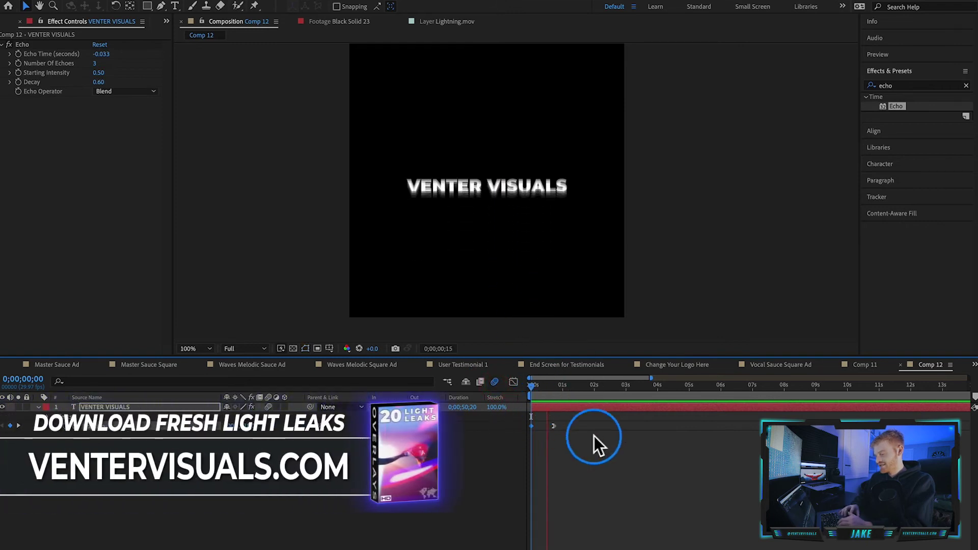
key("space")
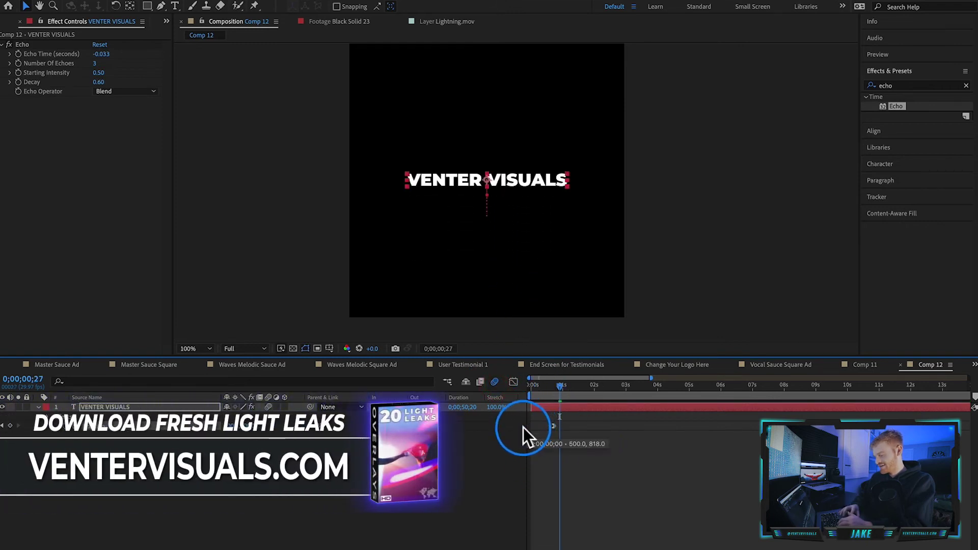
left_click(532, 386)
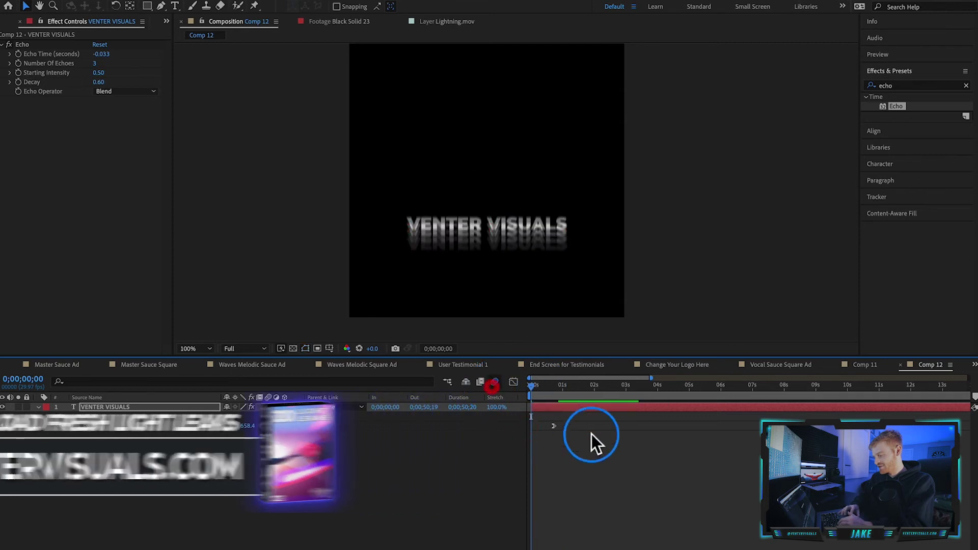
Step: Switch to Comp 11 and expand Black Solid 20's transform properties
left_click(865, 364)
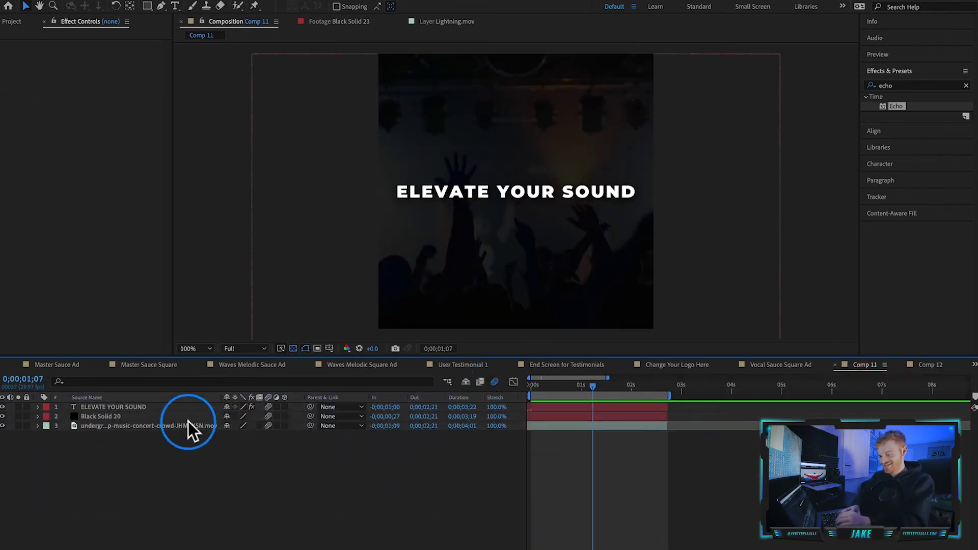
left_click(146, 417)
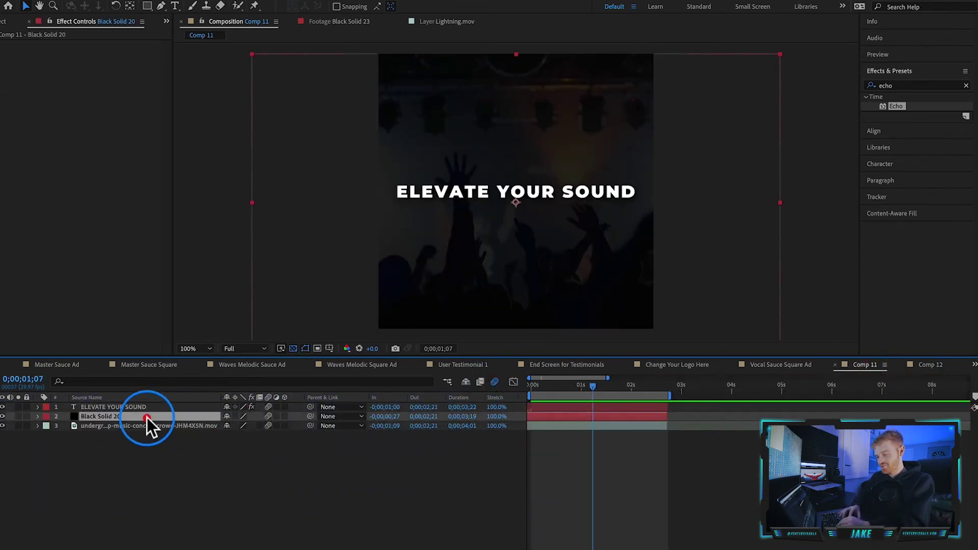
left_click(36, 417)
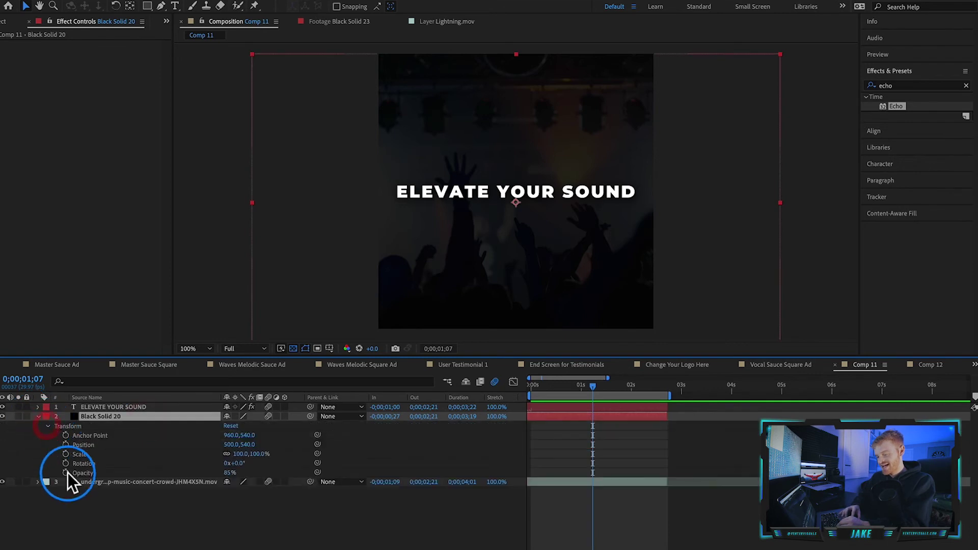
Step: Toggle the concert footage and black solid visibility to compare dimmed and undimmed footage
left_click(115, 483)
left_click(3, 482)
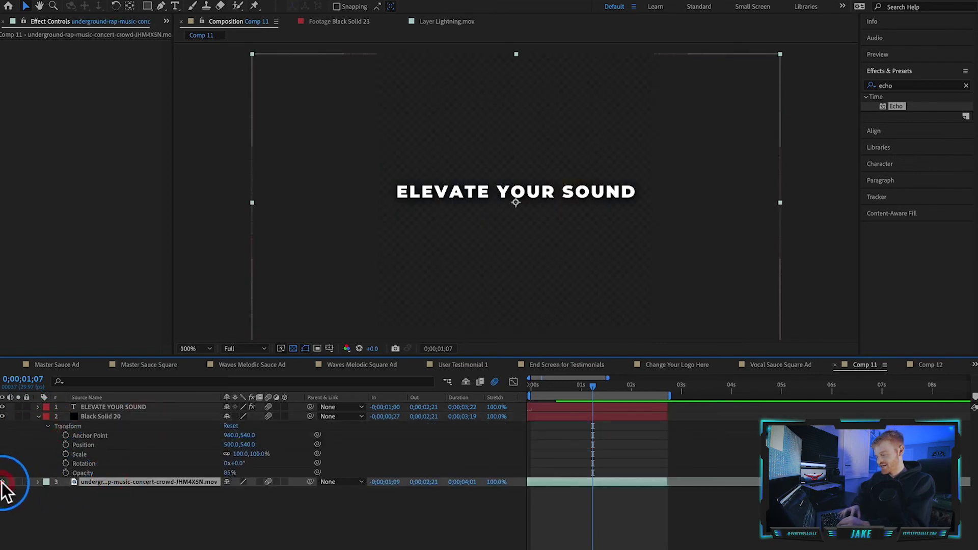
left_click(3, 482)
left_click(3, 417)
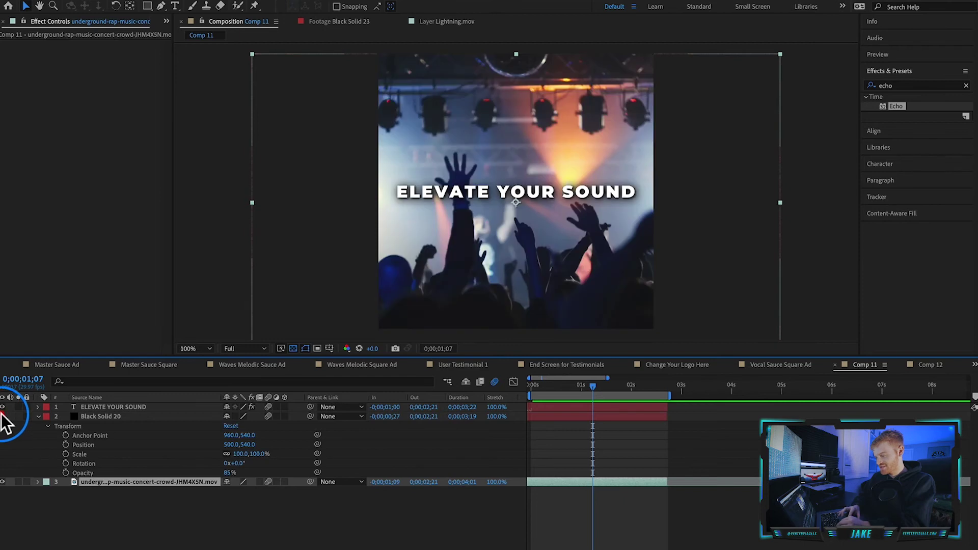
mouse_move(581, 387)
left_mouse_down()
mouse_move(545, 386)
mouse_move(594, 385)
left_mouse_up()
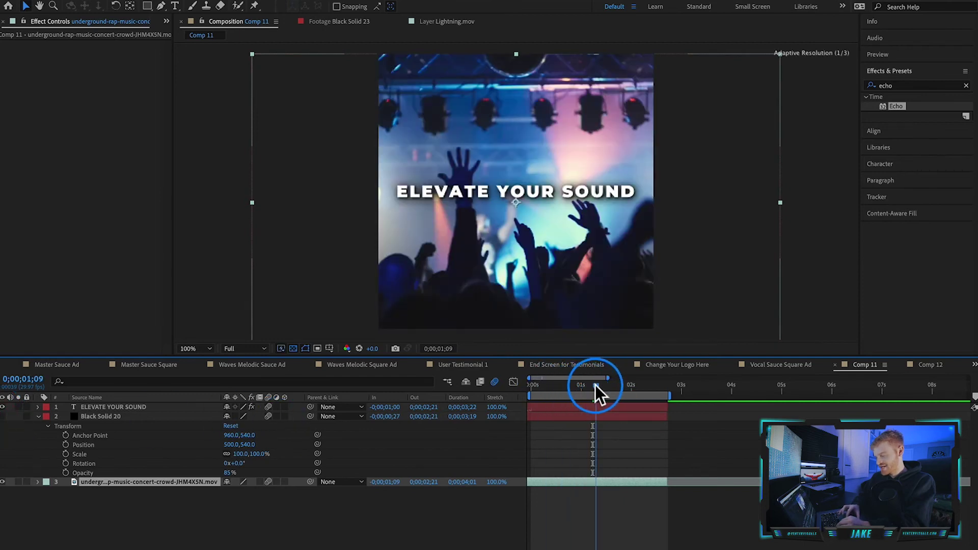
left_click(3, 417)
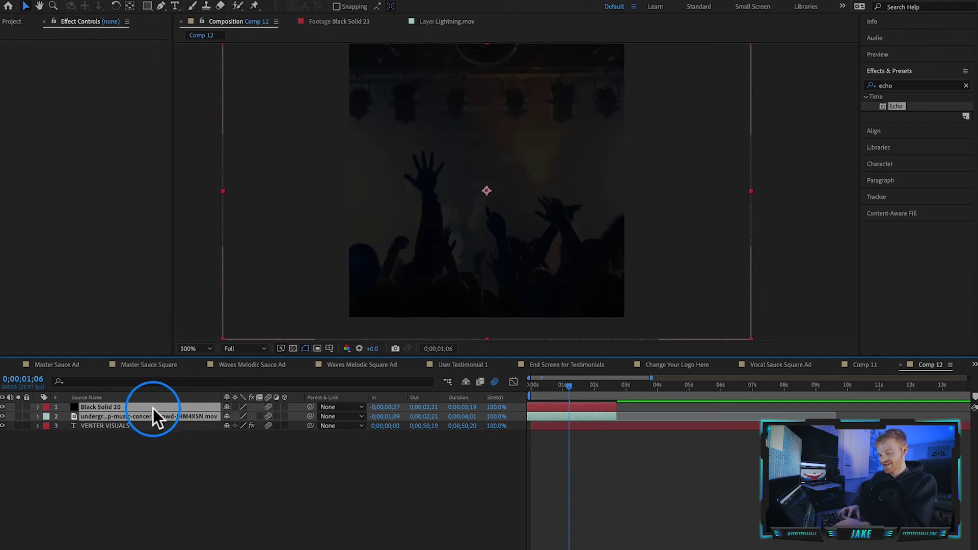
Step: Move the VENTER VISUALS text layer above the dimmed footage and preview from the start
mouse_move(153, 412)
left_mouse_down()
mouse_move(157, 434)
mouse_move(125, 402)
left_mouse_up()
left_click(126, 407)
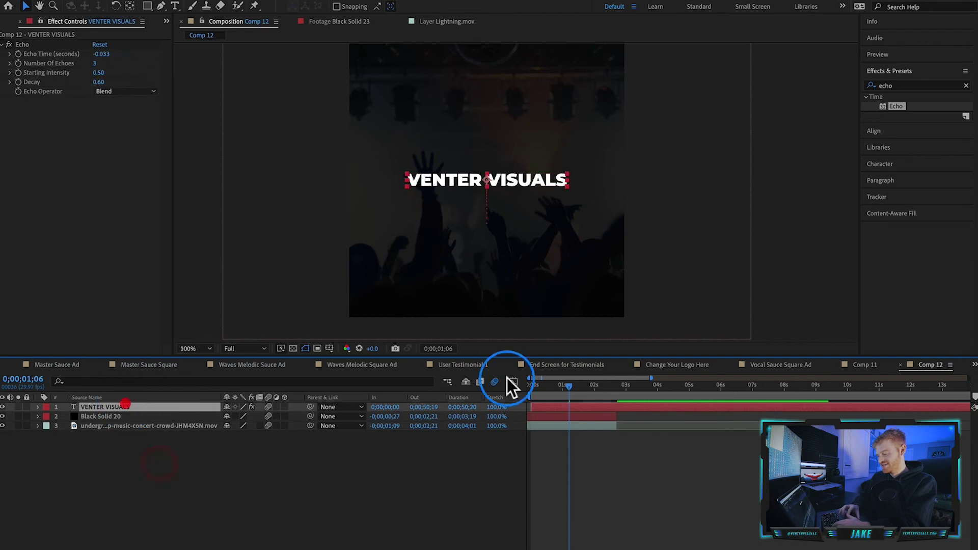
left_click_drag(541, 390, 530, 390)
key("space")
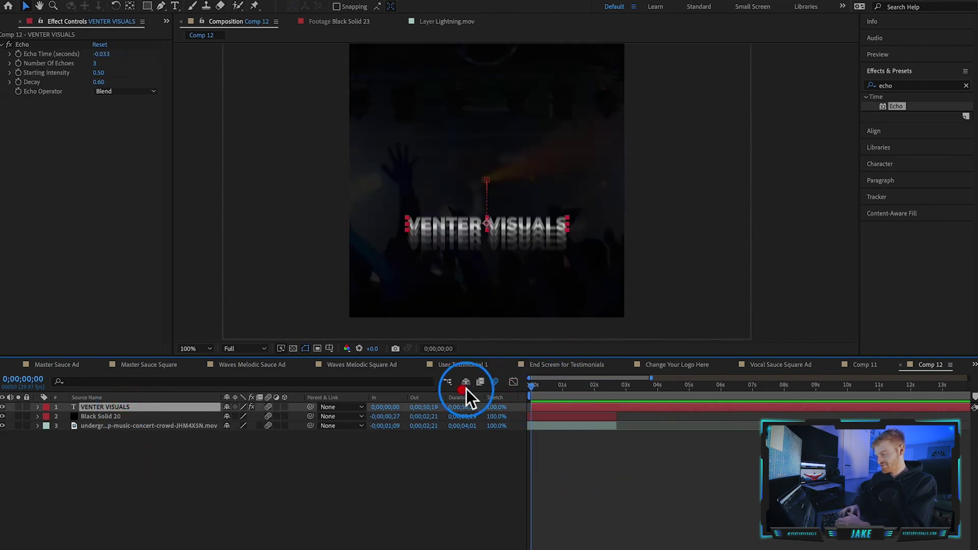
key("space")
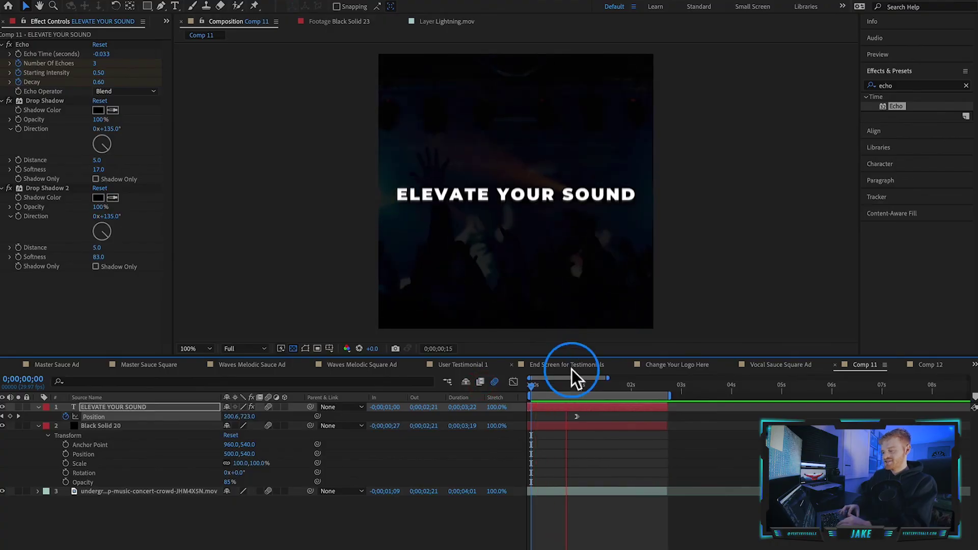
Step: Preview the ELEVATE YOUR SOUND animation and turn on the comp's motion blur
key("space")
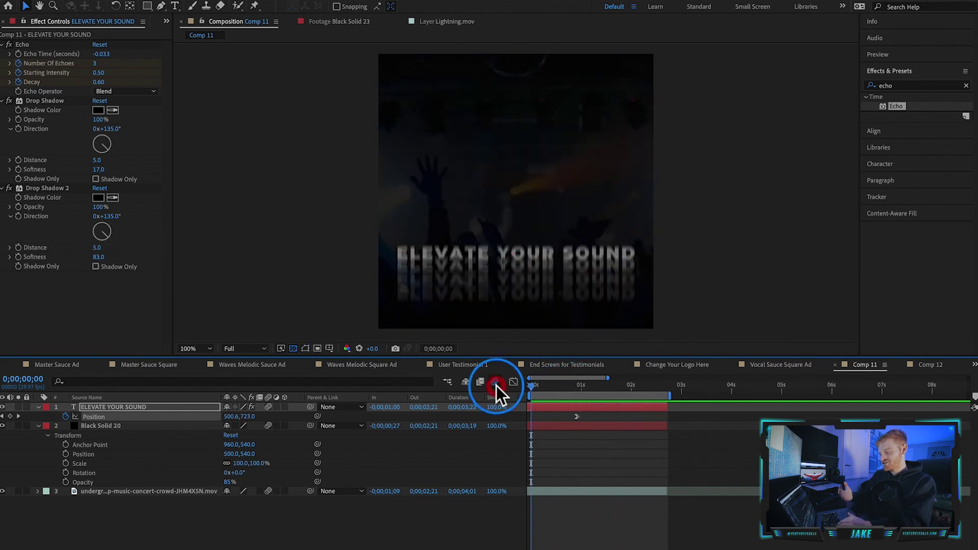
left_click(495, 384)
key("space")
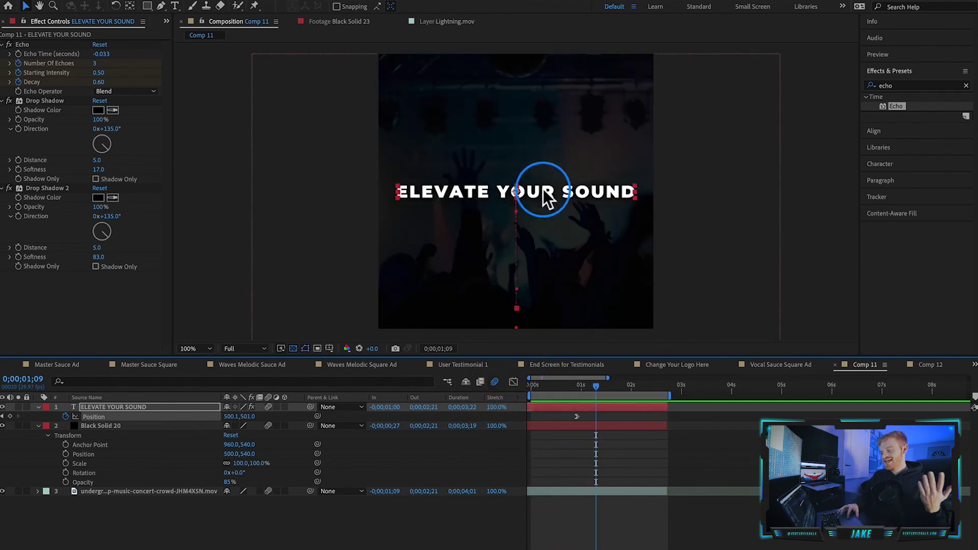
Step: Replay the echo-trailed slide-up from the start, scrubbing partway through
key("Home")
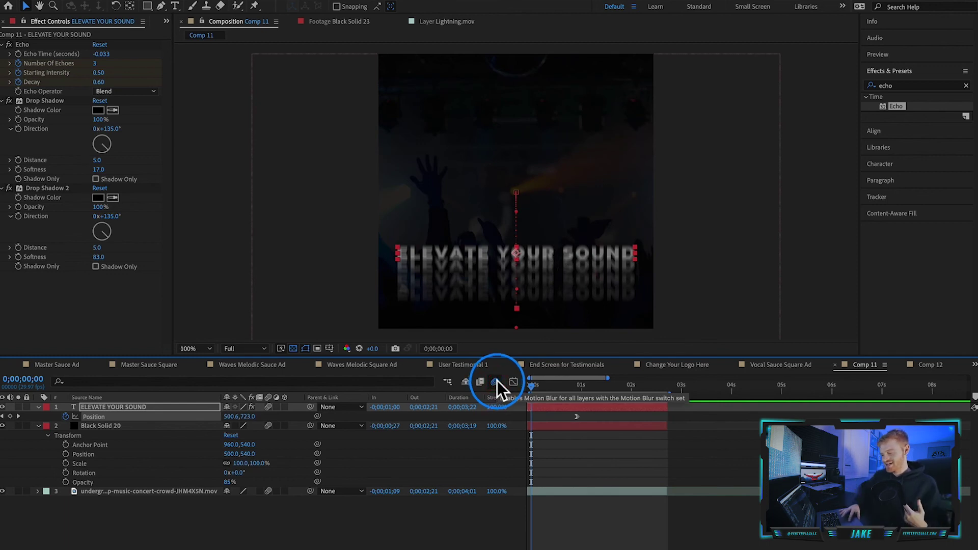
left_click_drag(534, 384, 567, 384)
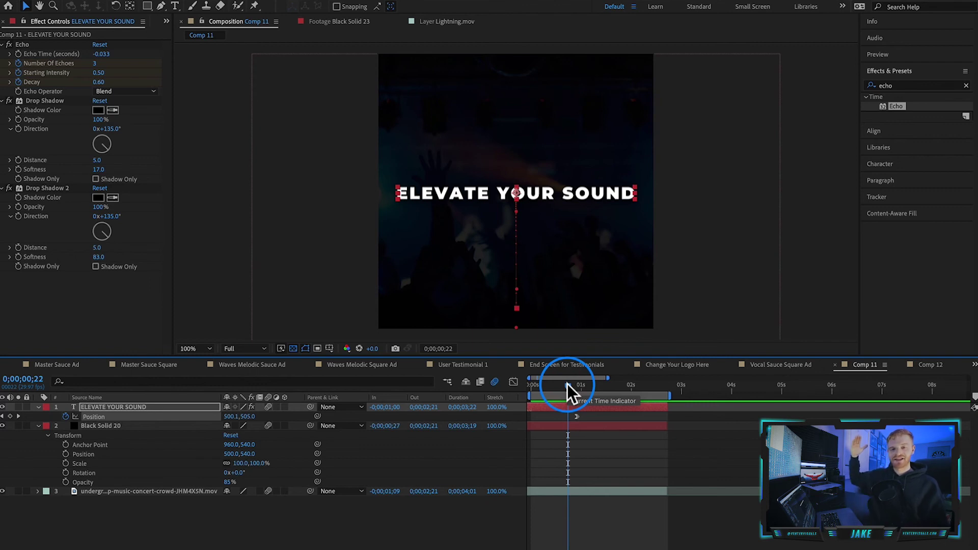
key("space")
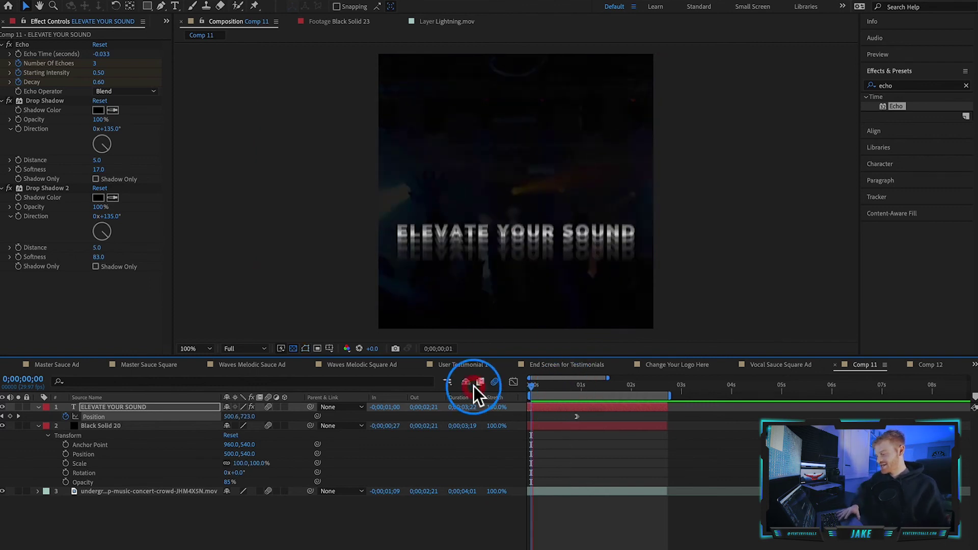
key("space")
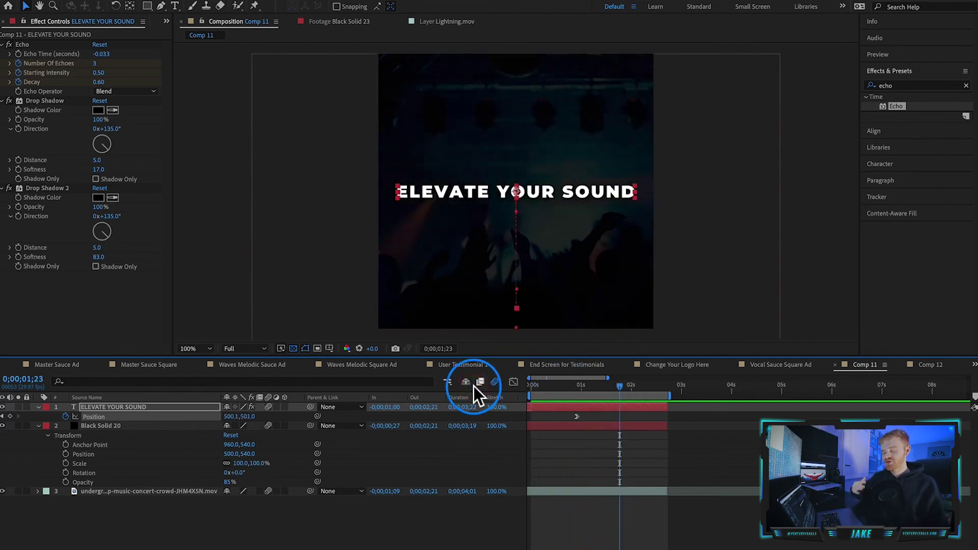